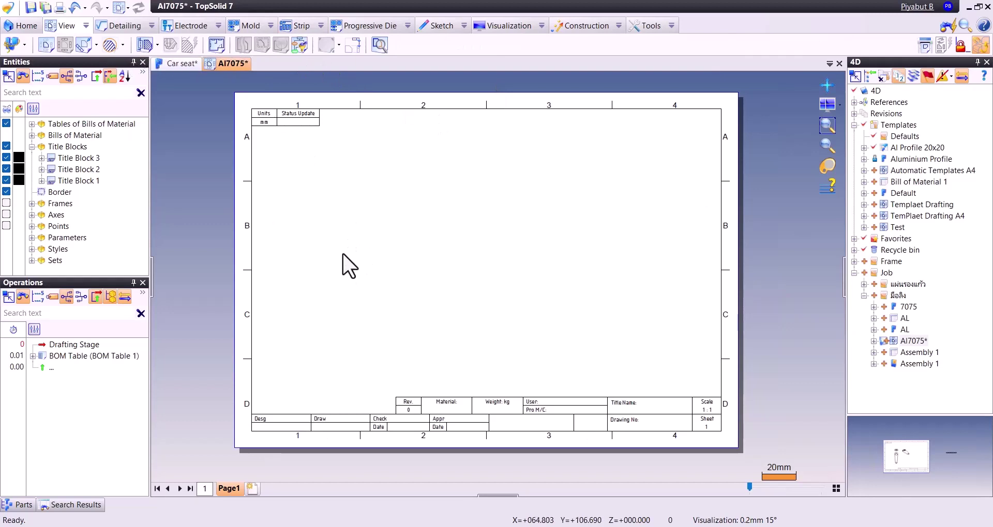
- Select the AL part in the project tree to lay it out on the sheet
middle_click_drag(381, 147, 385, 146)
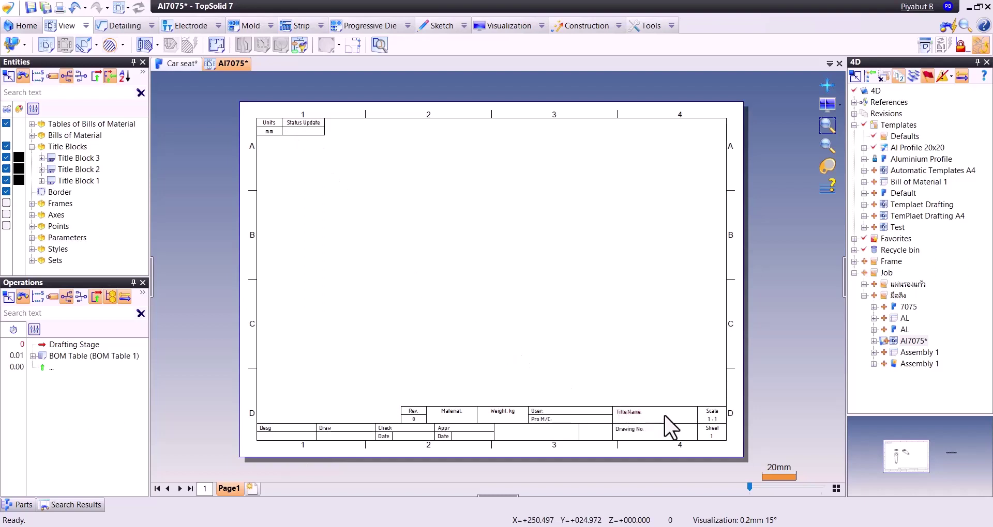
left_click(903, 330)
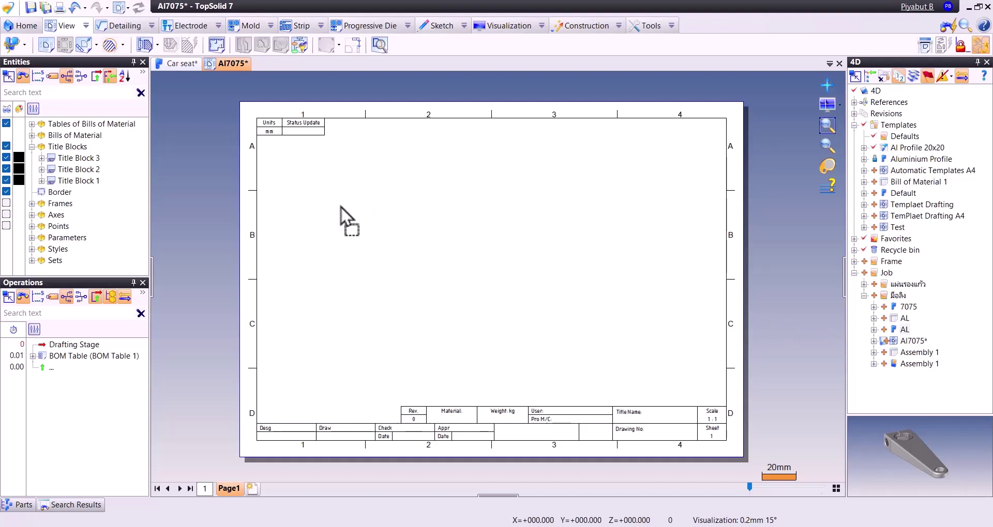
- Place a main front view of the AL part, then move it down and right on the sheet
left_click_drag(341, 206, 340, 206)
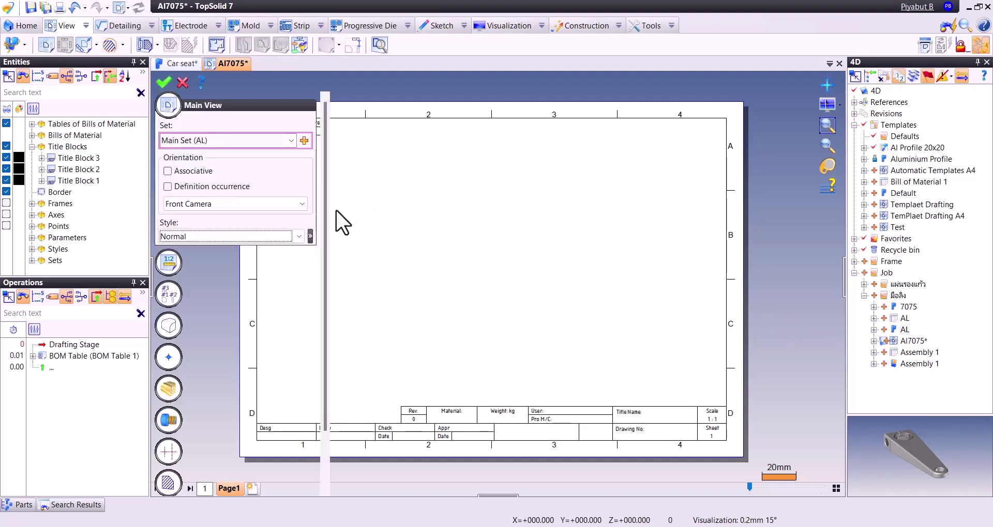
left_click(162, 82)
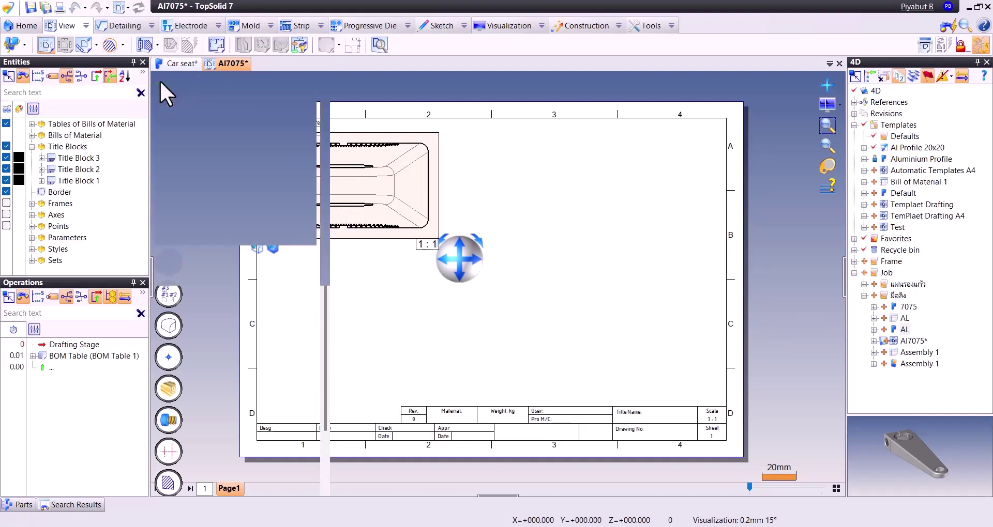
left_click(356, 215)
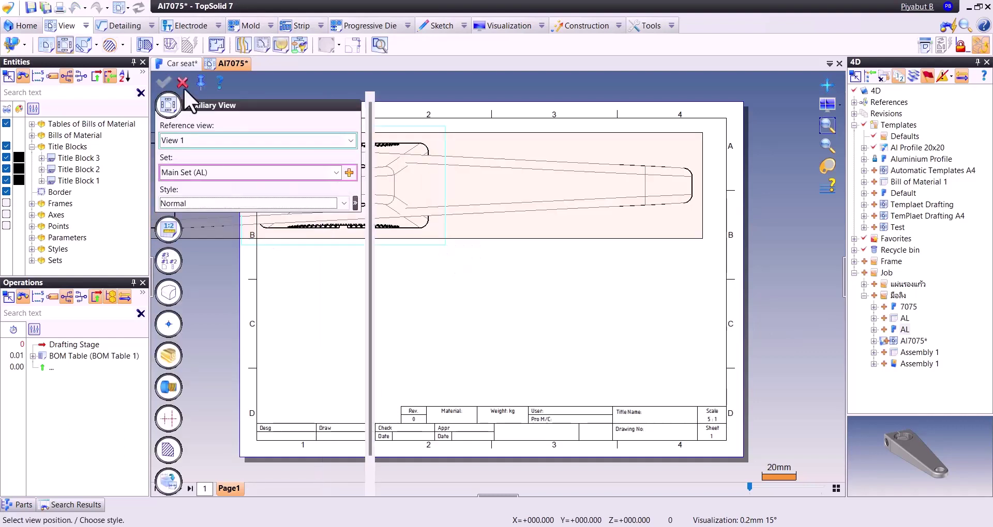
key("Escape")
right_click_drag(373, 184, 410, 232)
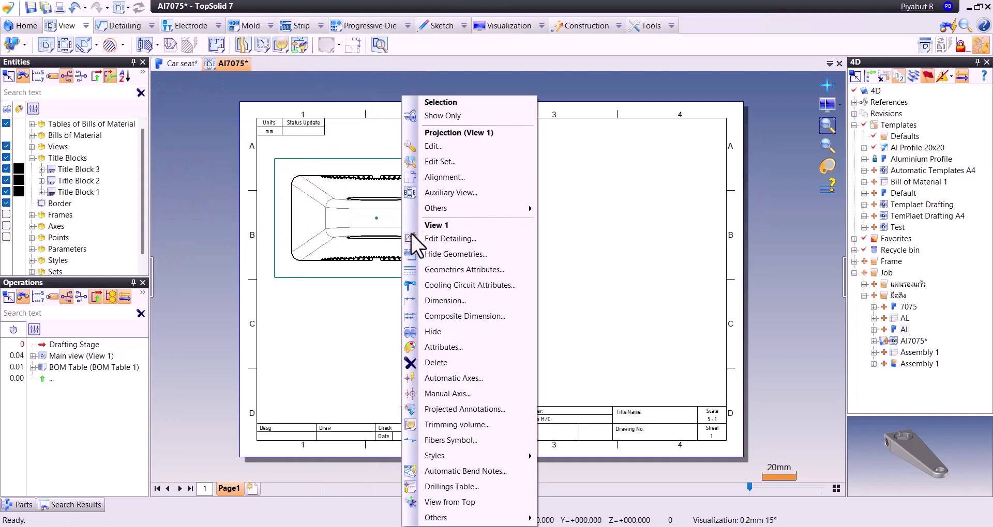
left_click(343, 226)
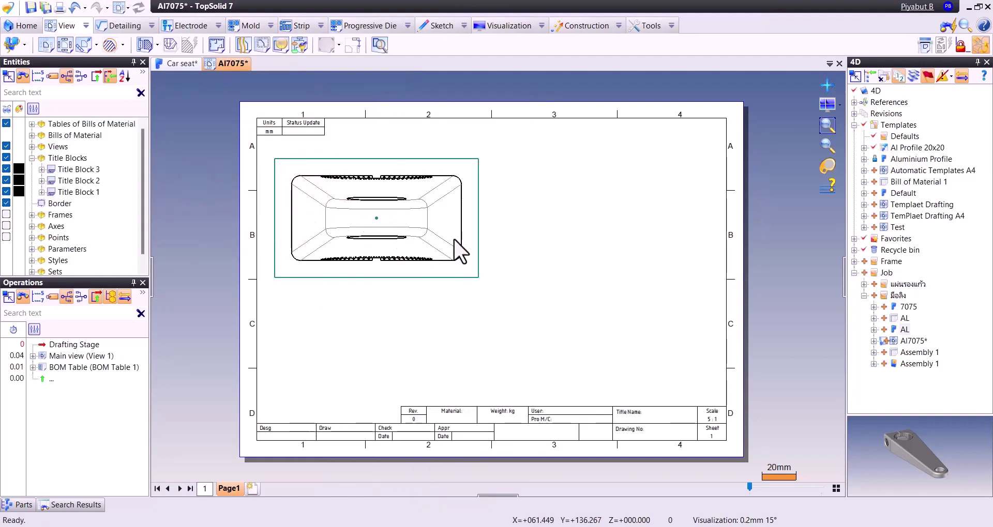
- Set the drawing sheet scale to 1:1
double_click(370, 232)
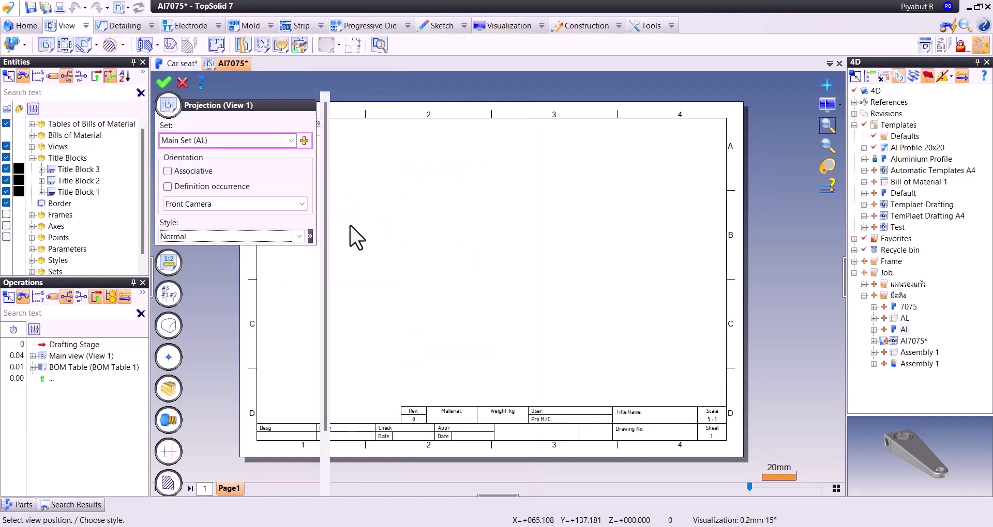
left_click(168, 262)
key("Escape")
right_click(563, 240)
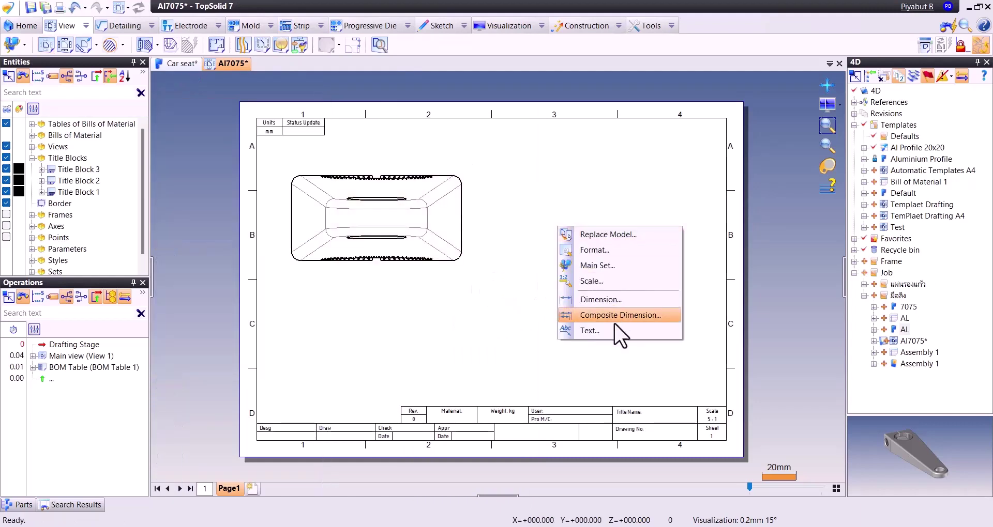
left_click(614, 280)
type("1")
key("Return")
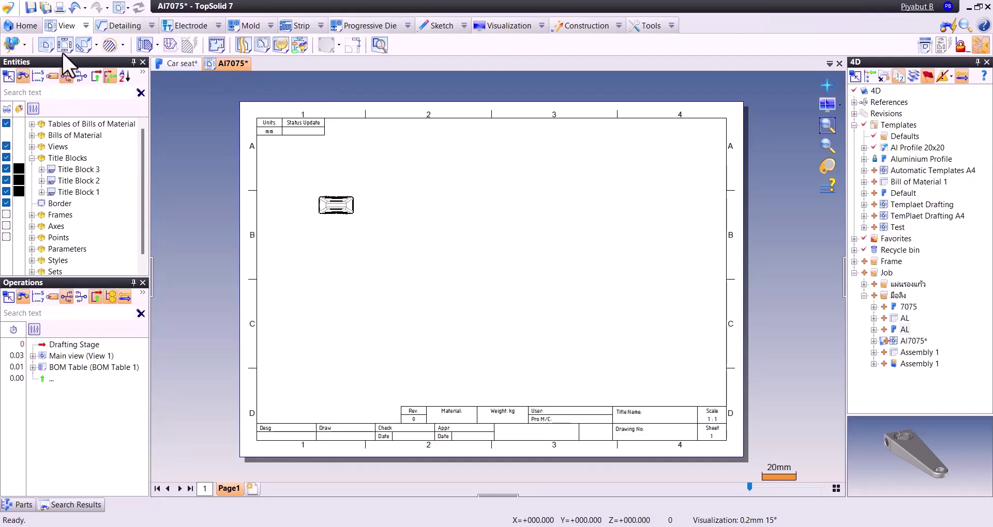
- Create a new Title Block 4 and start a text entry with special inputs
left_click(442, 27)
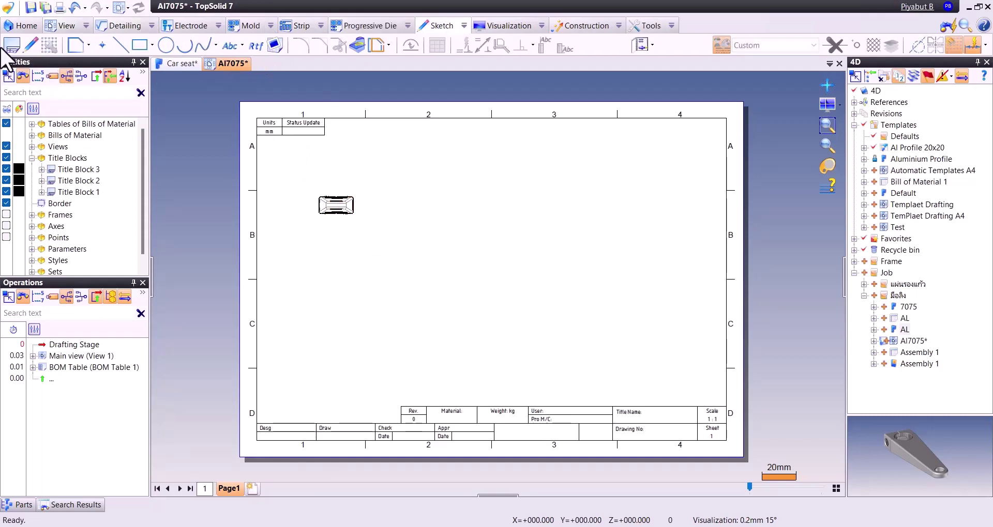
left_click(11, 47)
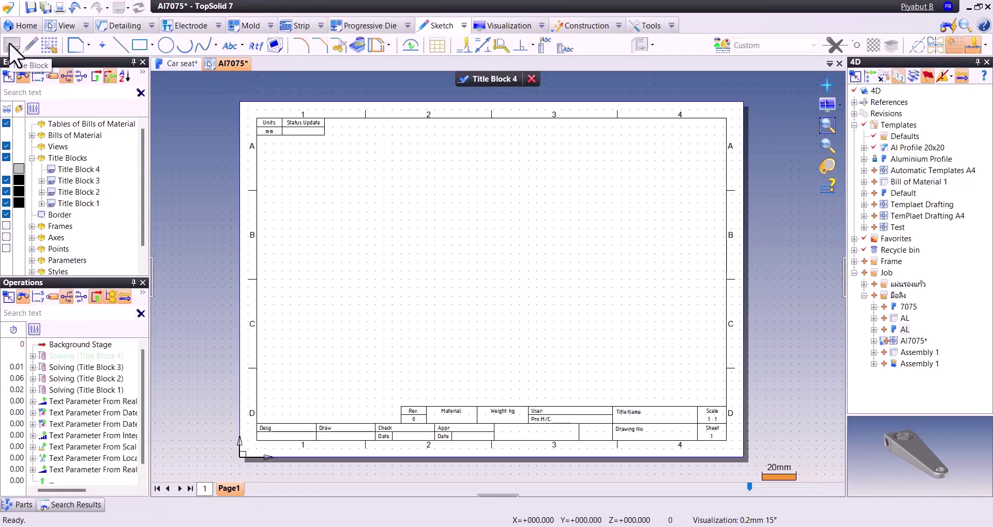
left_click(228, 45)
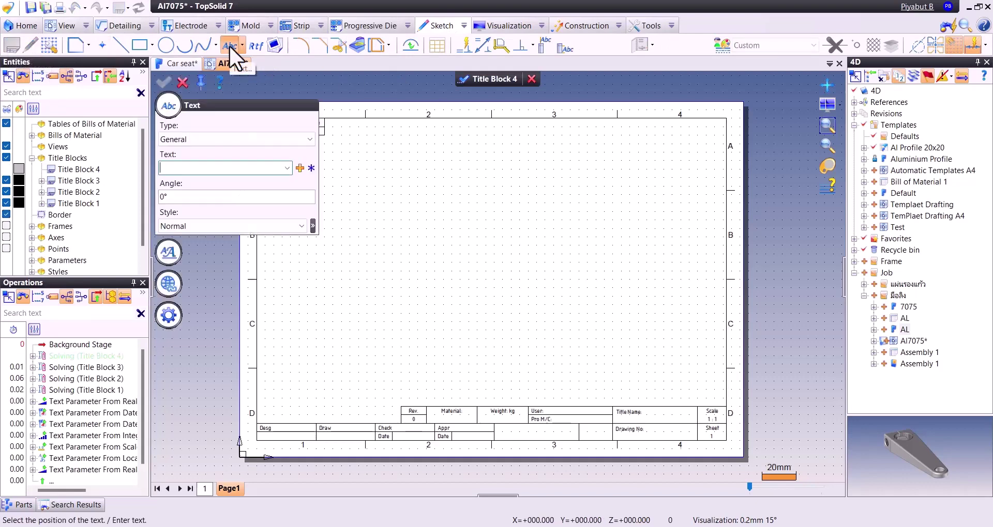
left_click(299, 167)
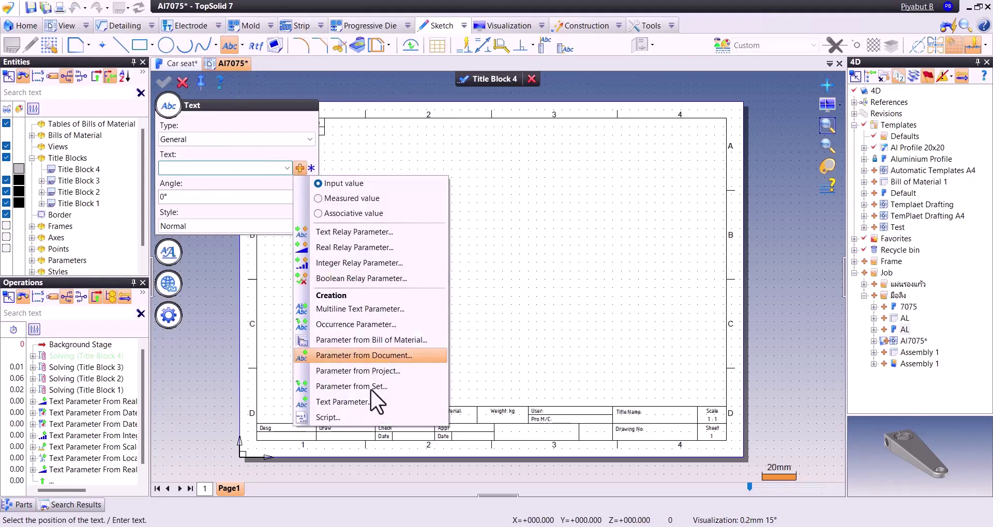
- Make the text a Main Set (AL) parameter named 'Name-'
left_click(396, 386)
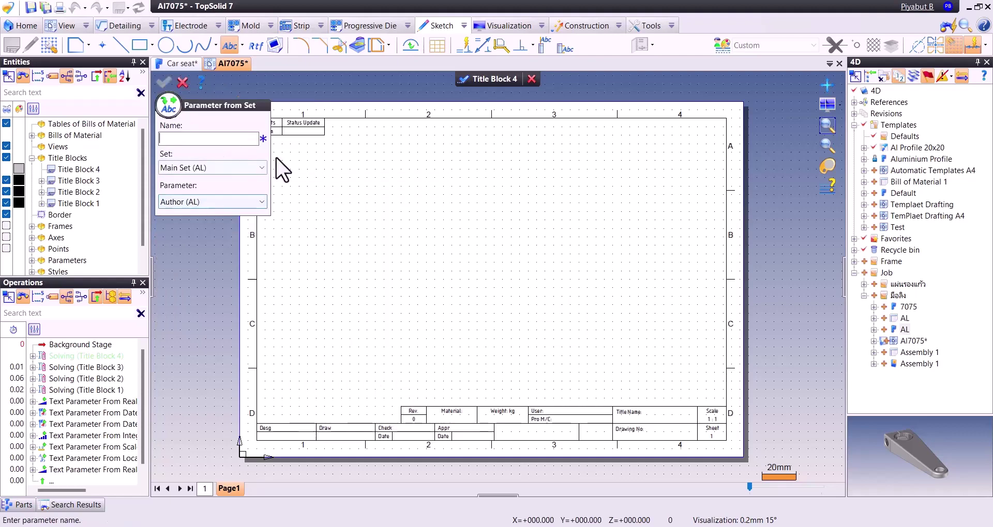
middle_click_drag(405, 217, 430, 220)
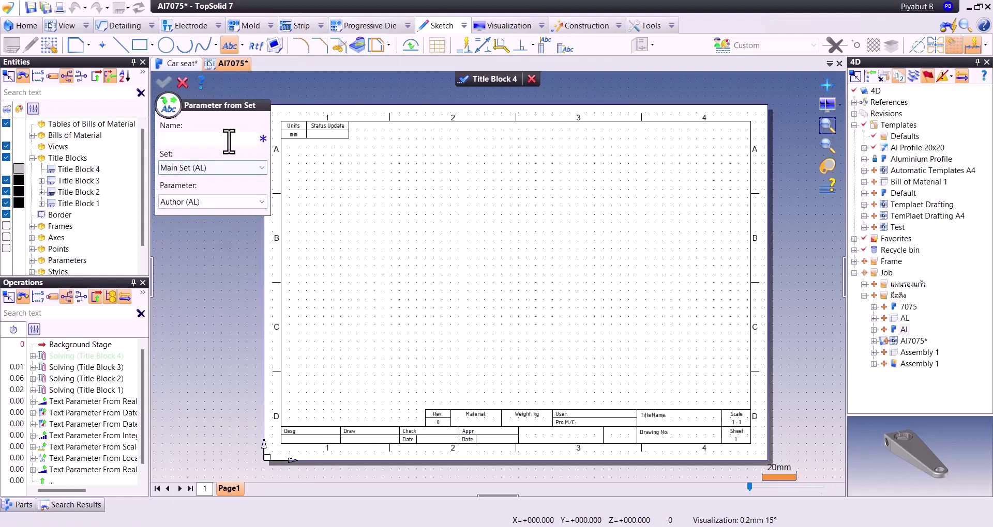
left_click(237, 168)
left_click(233, 177)
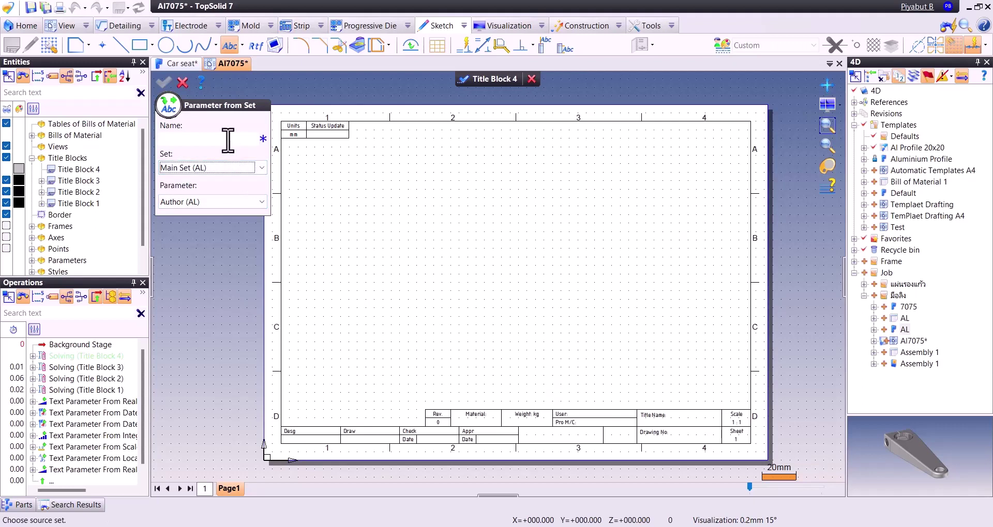
left_click(228, 140)
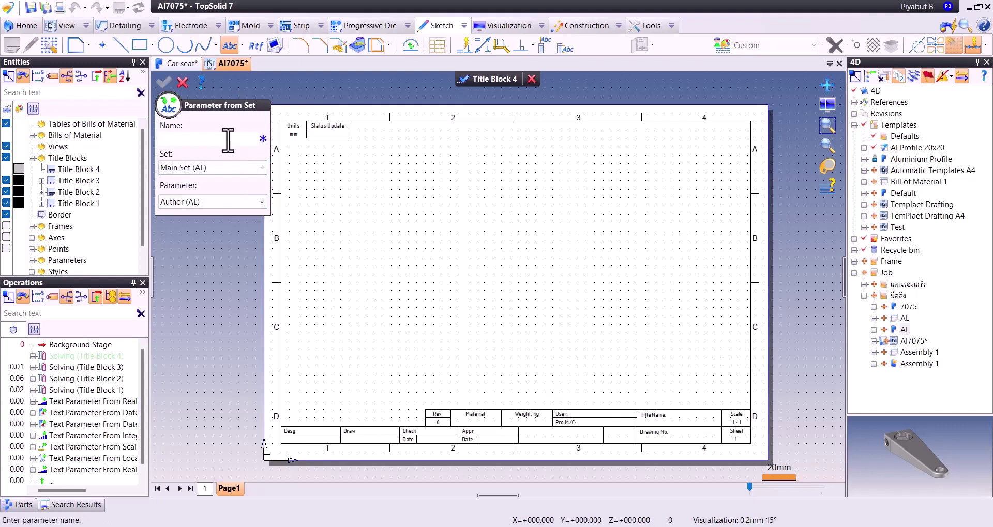
type("Name")
left_click(254, 202)
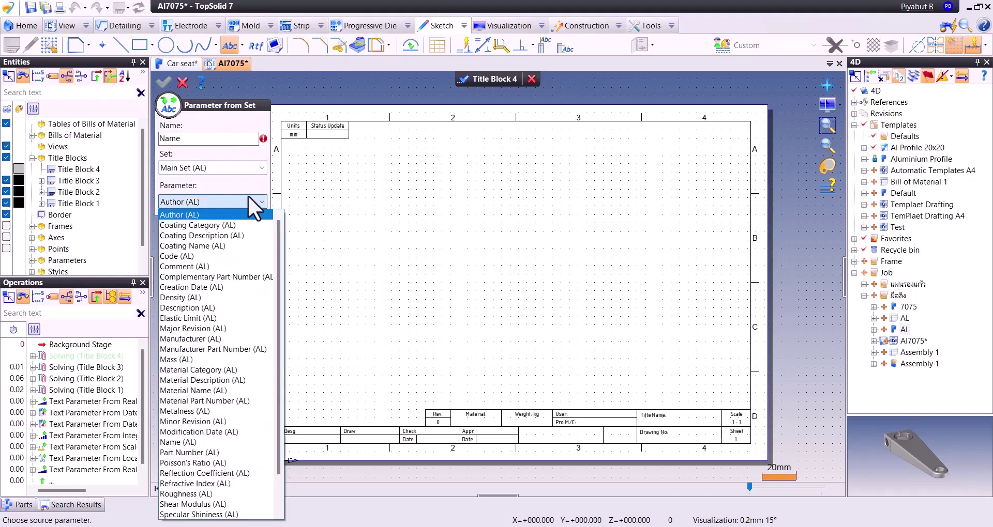
left_click(225, 139)
left_click(226, 138)
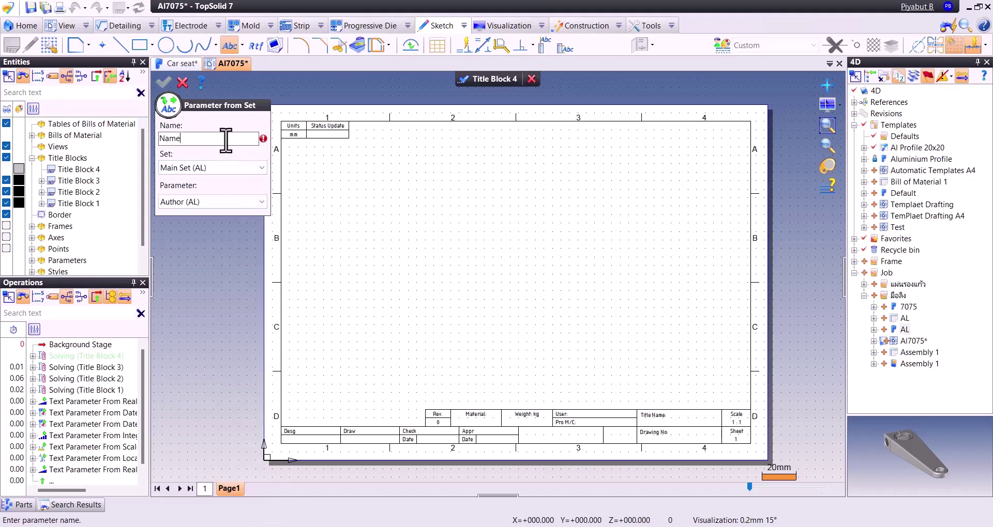
type("-")
- Link it to the Name (AL) parameter and place 'AL' in the Title Name cell
left_click(232, 201)
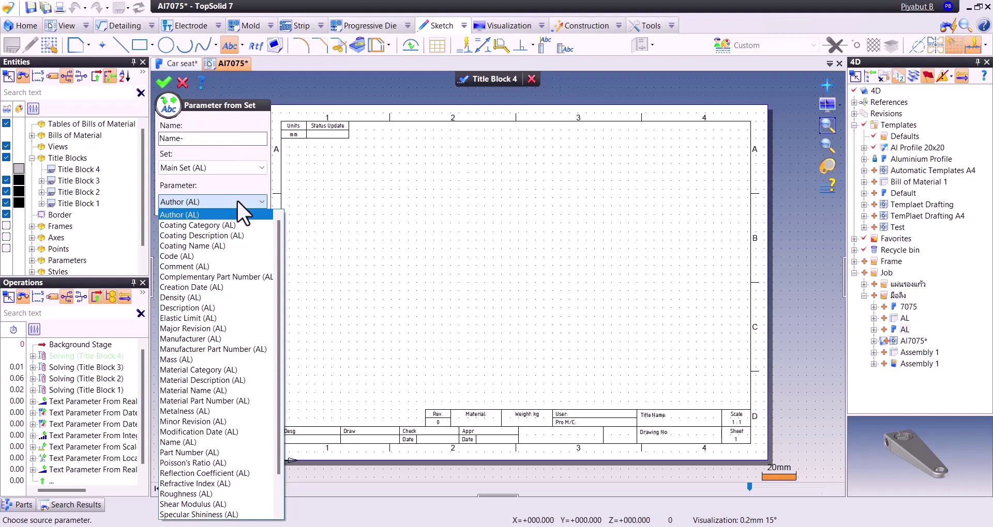
left_click(198, 439)
left_click(163, 81)
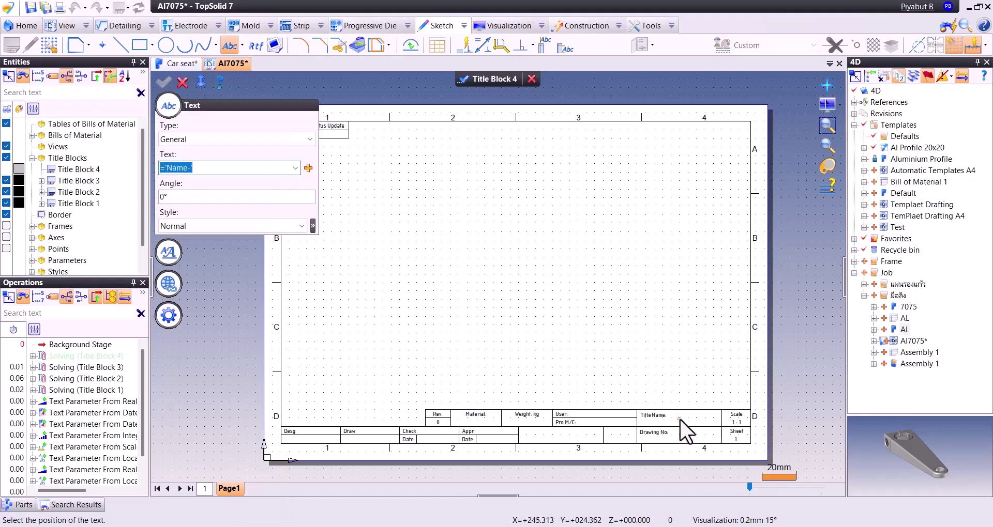
left_click(679, 419)
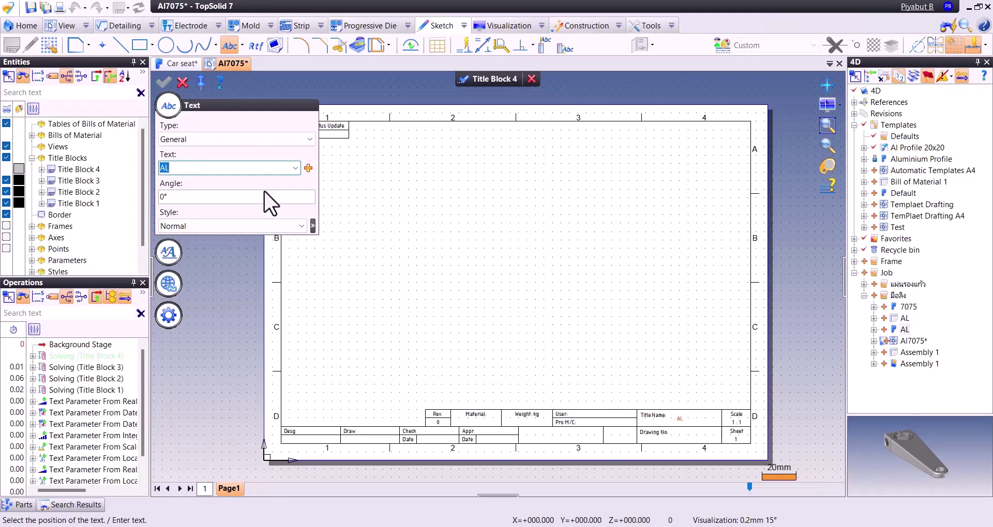
- Create a Weight parameter from Mass (AL) with set decimals and place 0.02kg in the Weight cell
left_click(306, 168)
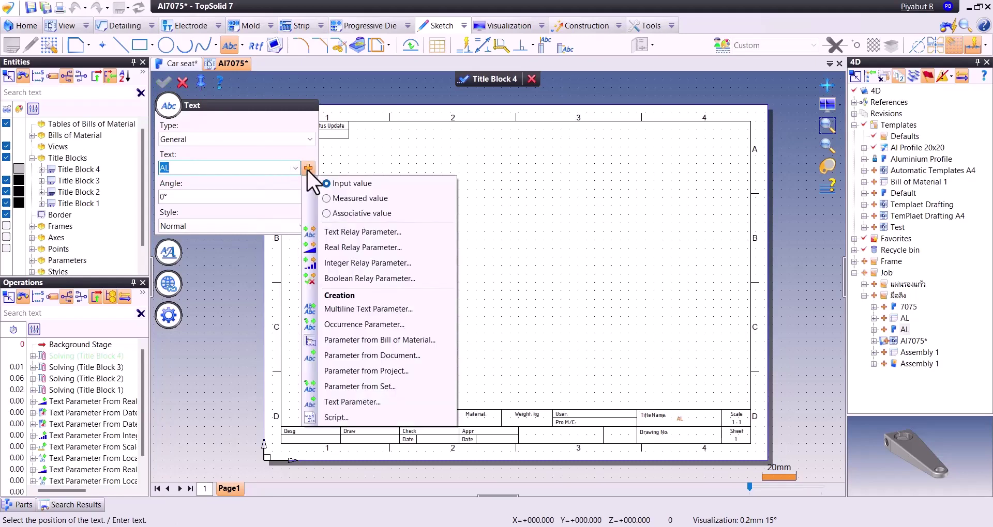
left_click(396, 386)
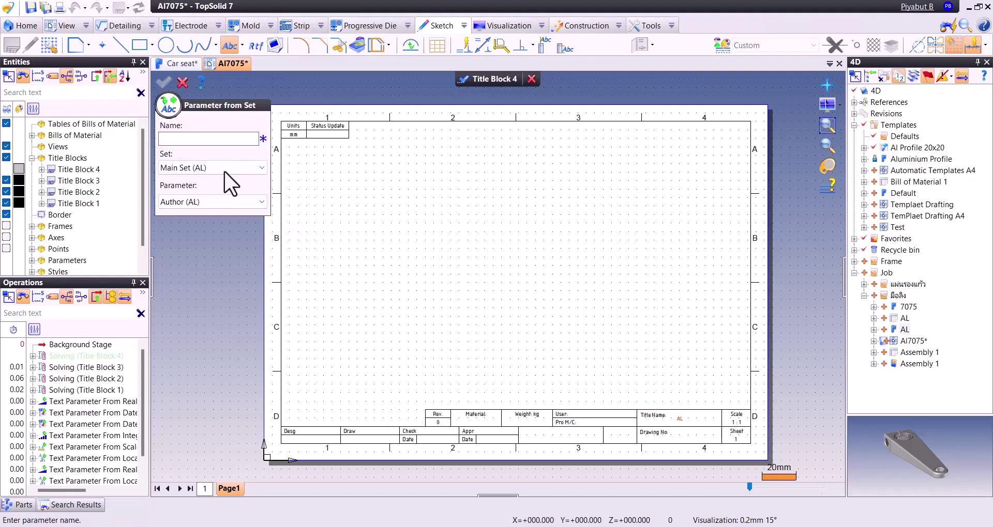
left_click(261, 201)
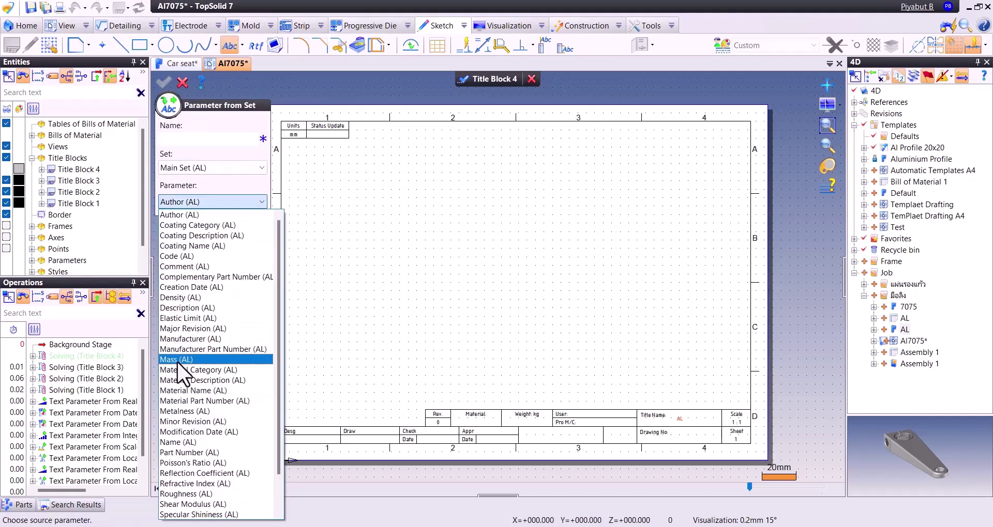
left_click(178, 362)
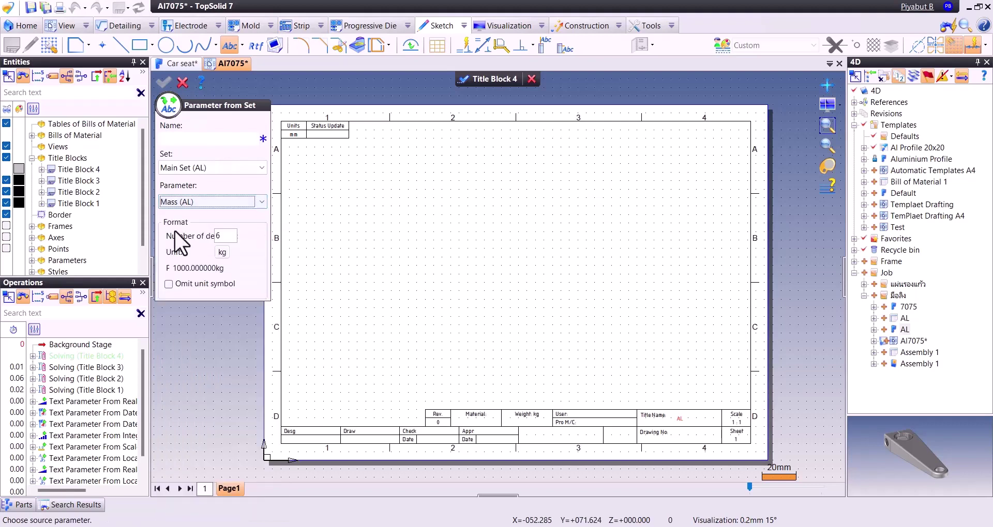
left_click(201, 139)
type("W")
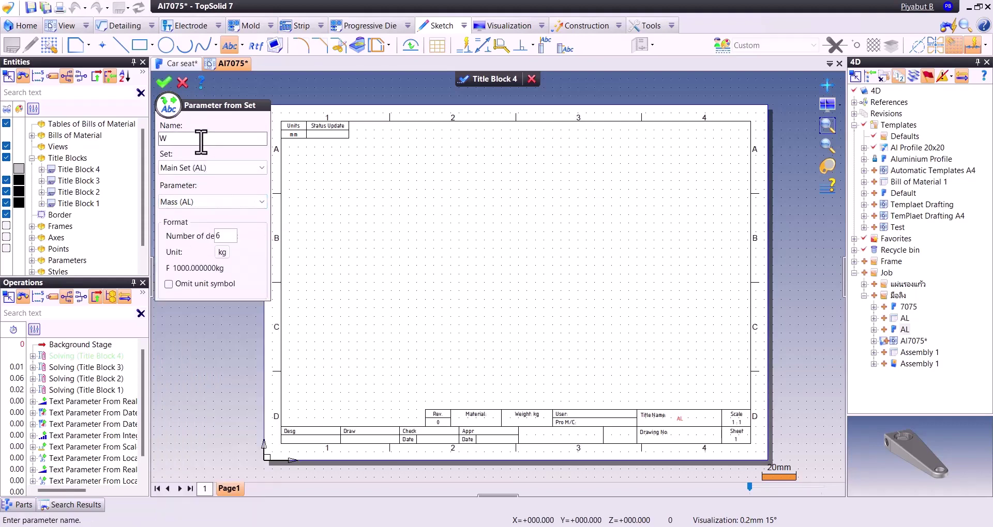
type("eight")
mouse_move(269, 236)
left_mouse_down()
mouse_move(370, 237)
mouse_move(304, 237)
left_mouse_up()
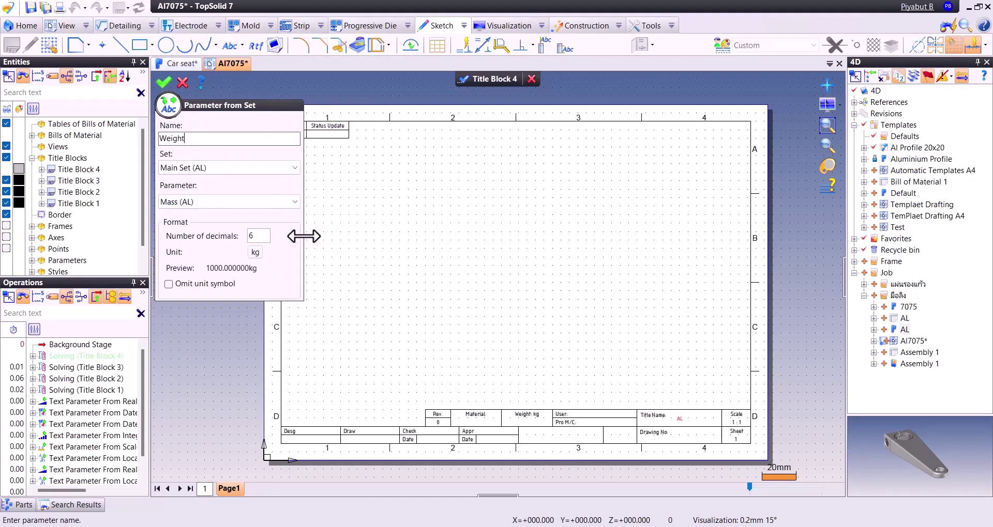
left_click(257, 236)
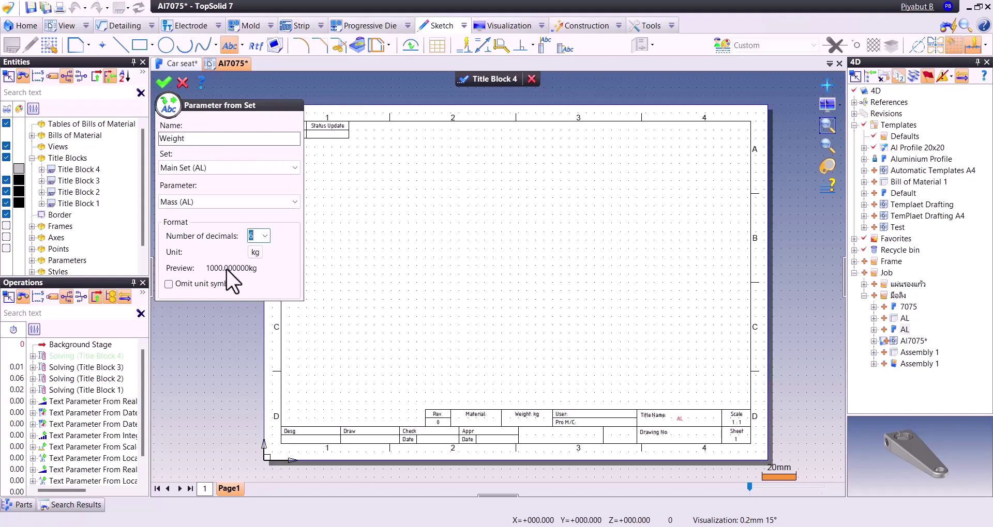
type("2")
left_click(164, 82)
left_click(167, 80)
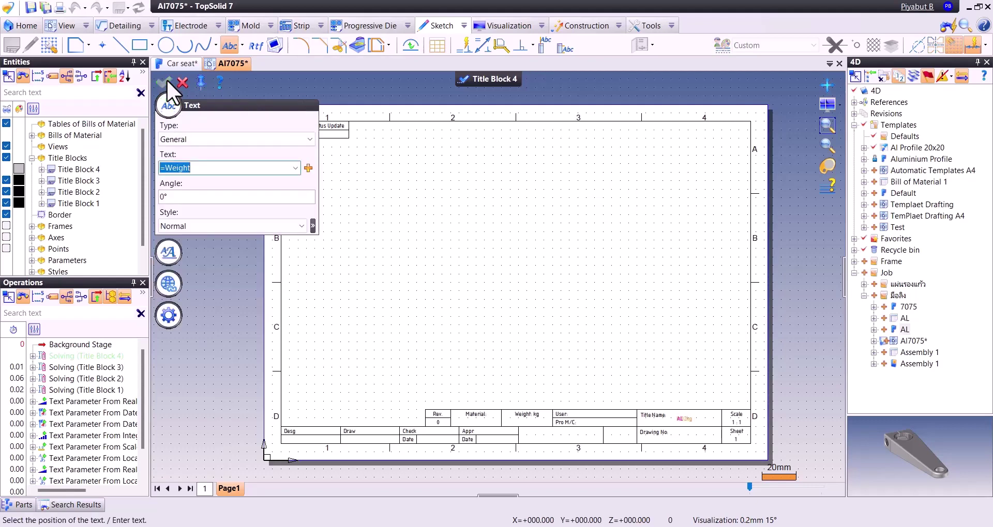
left_click(529, 430)
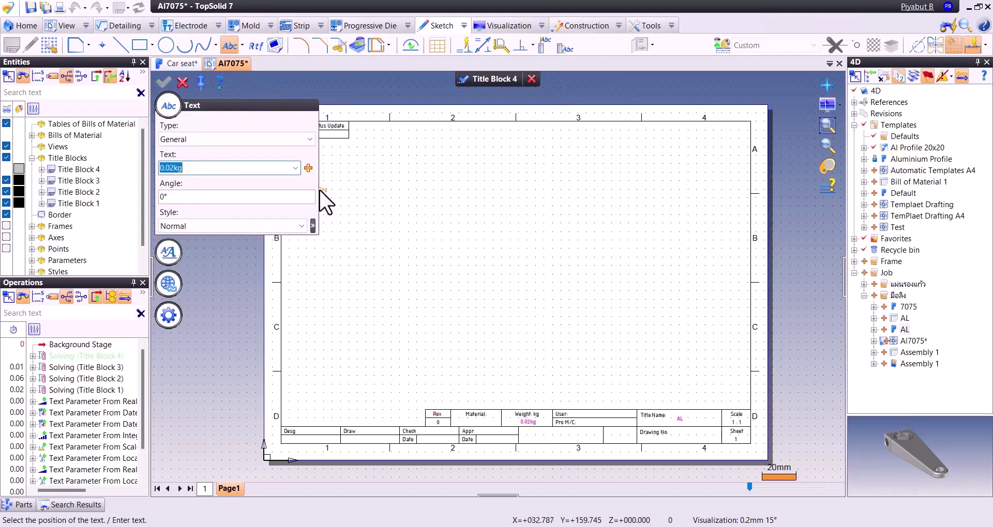
- Link a text to Material Name (AL) and place Aluminium AW-7075 EN 573 in the Material cell
left_click(308, 171)
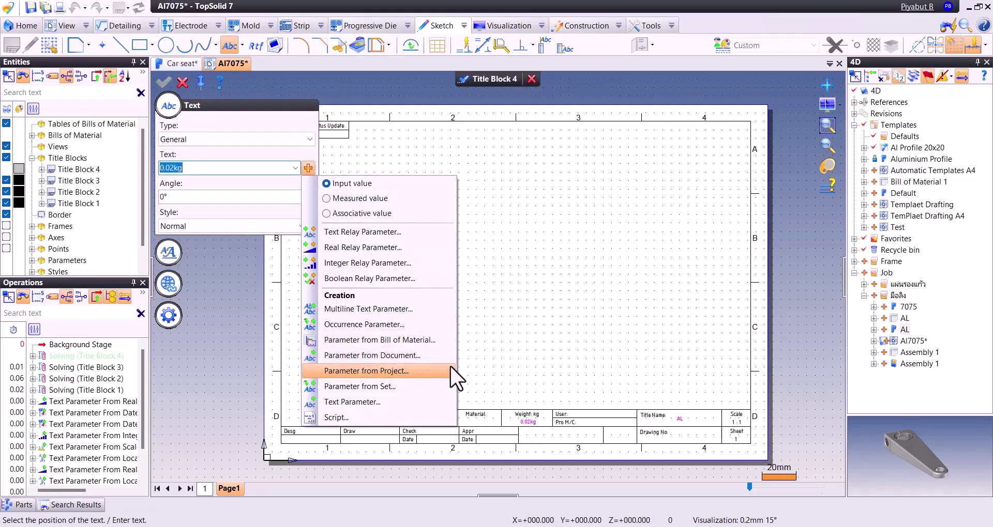
left_click(398, 385)
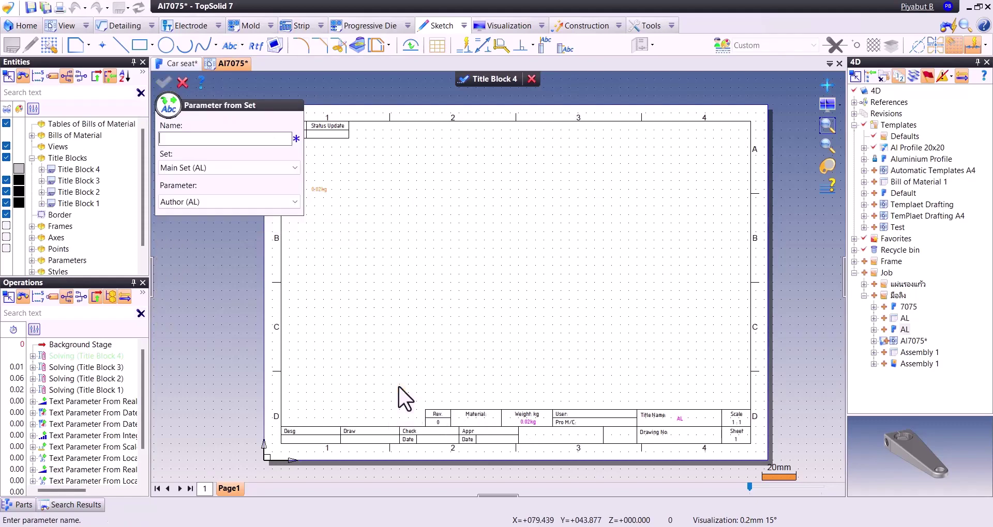
left_click(279, 203)
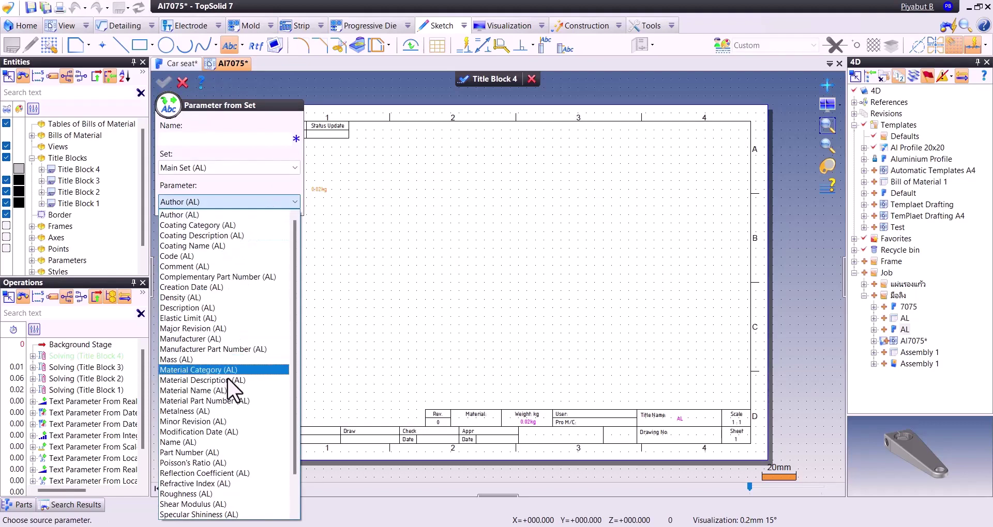
left_click(207, 392)
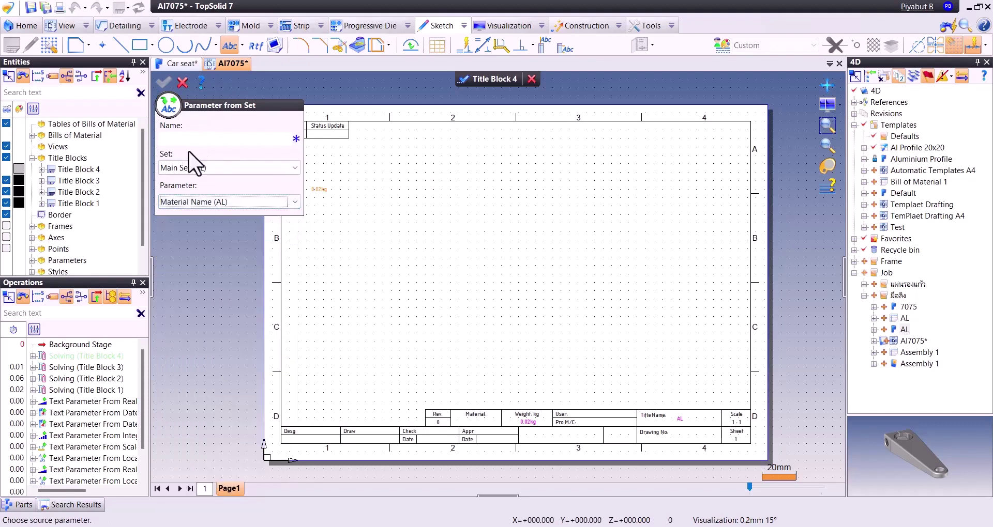
left_click(208, 139)
type("Mat'l")
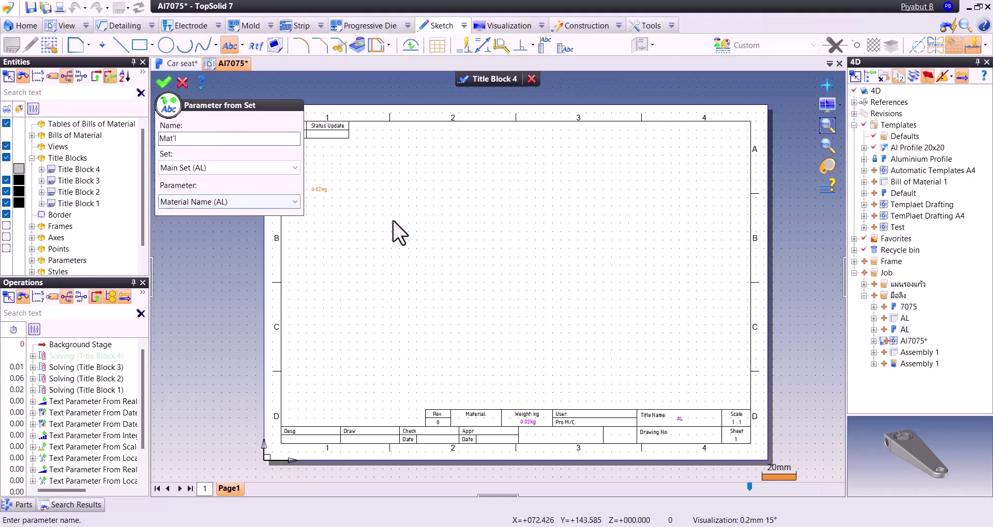
key("Return")
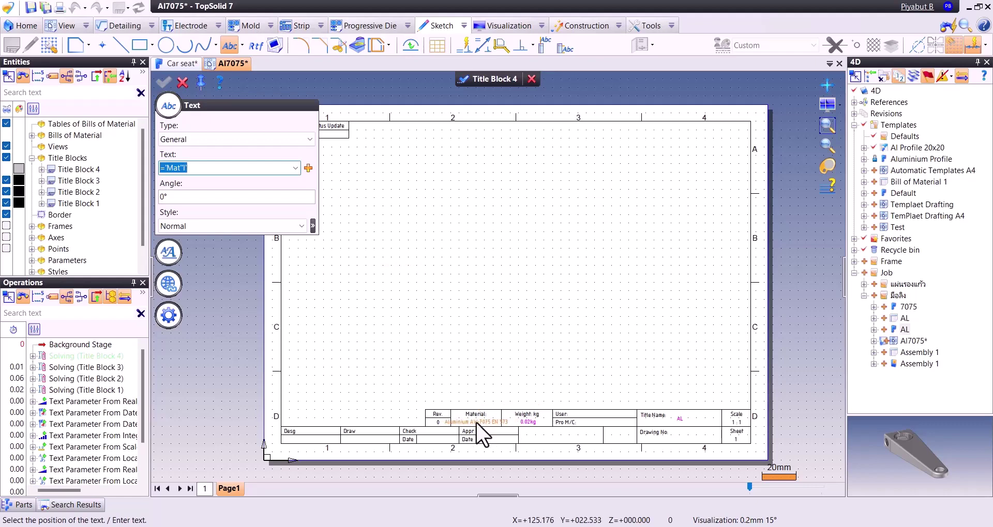
key("Return")
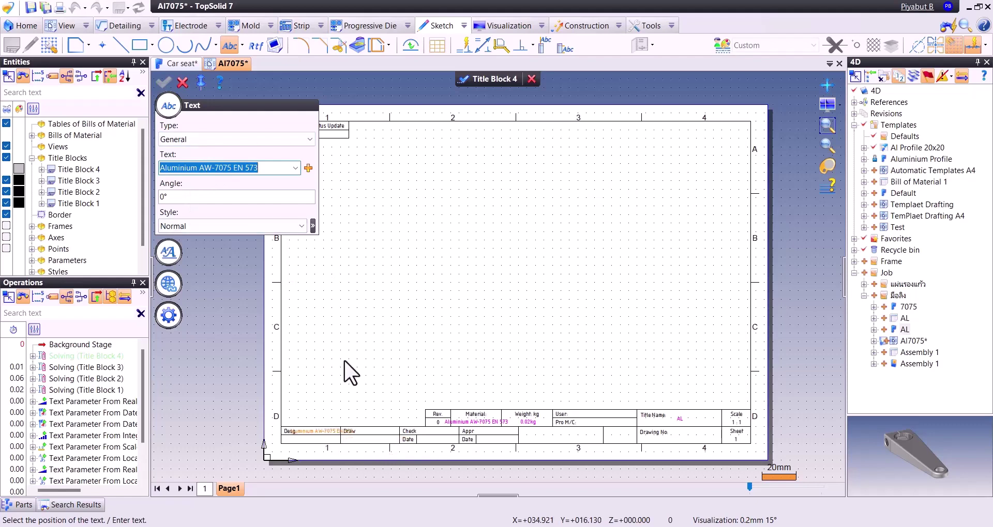
middle_click_drag(343, 371, 410, 365)
left_click(291, 169)
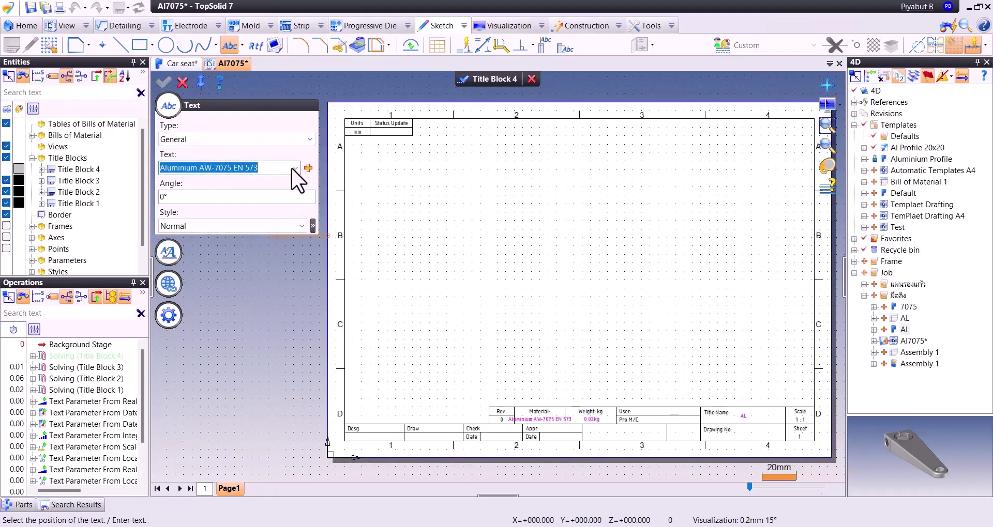
- Create a date parameter from Creation Date (AL) and place 11/8/2566 in the Desg cell
left_click(307, 167)
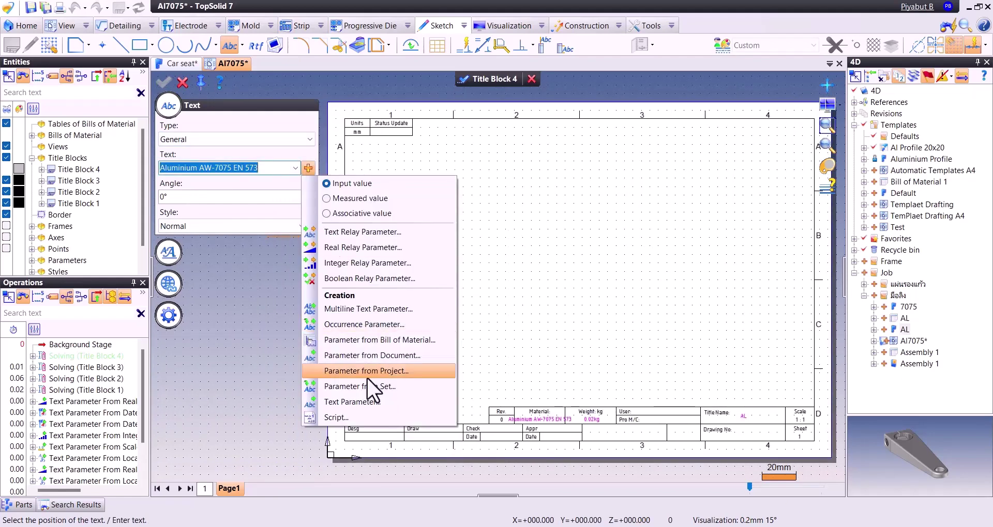
left_click(394, 387)
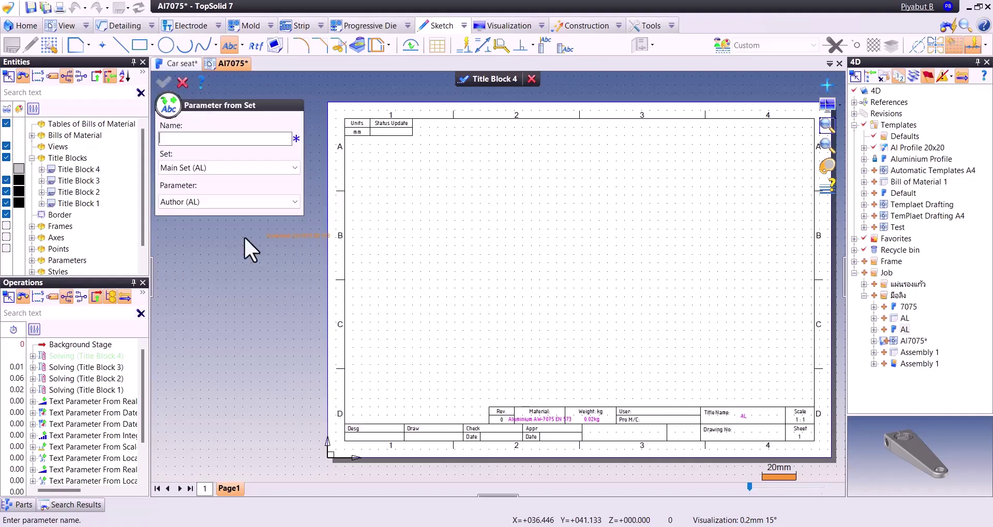
left_click(261, 201)
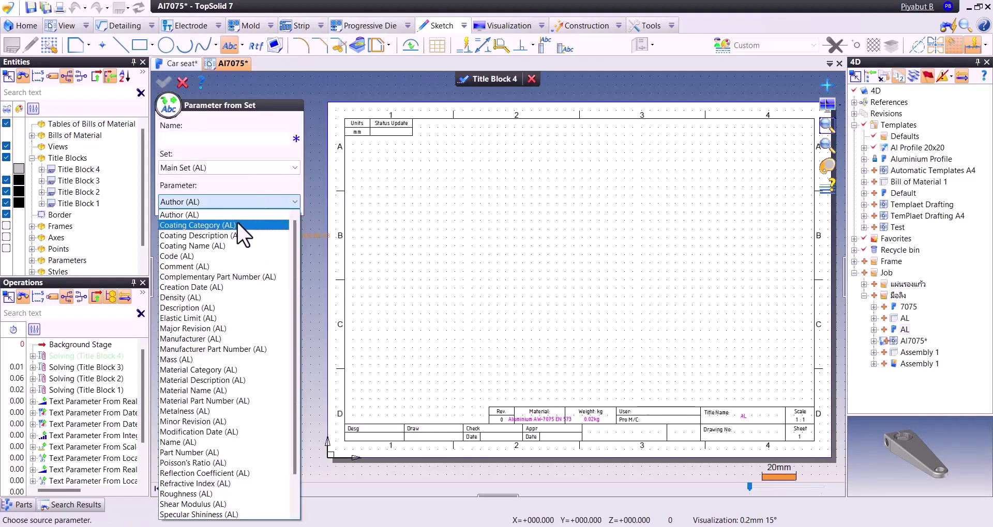
left_click(200, 288)
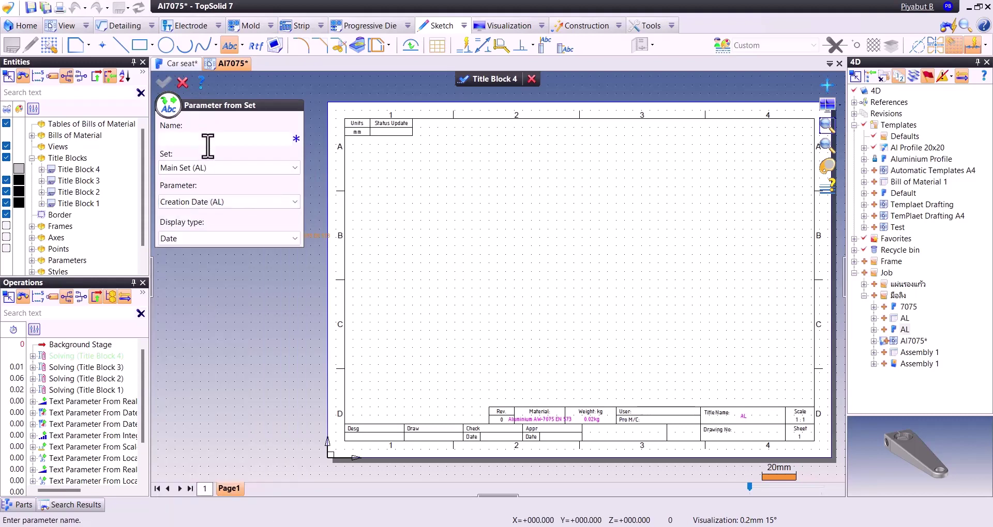
type("date")
key("Return")
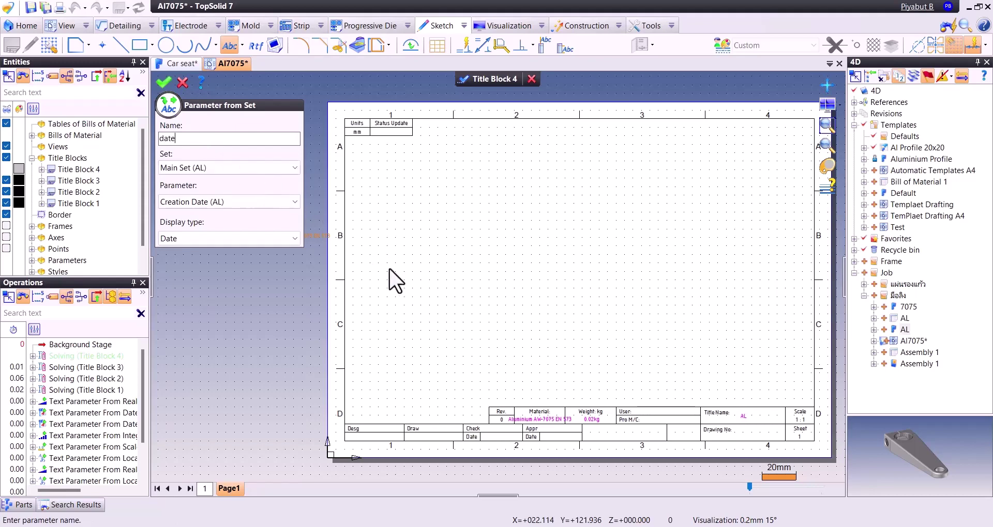
scroll(383, 439, "up", 3)
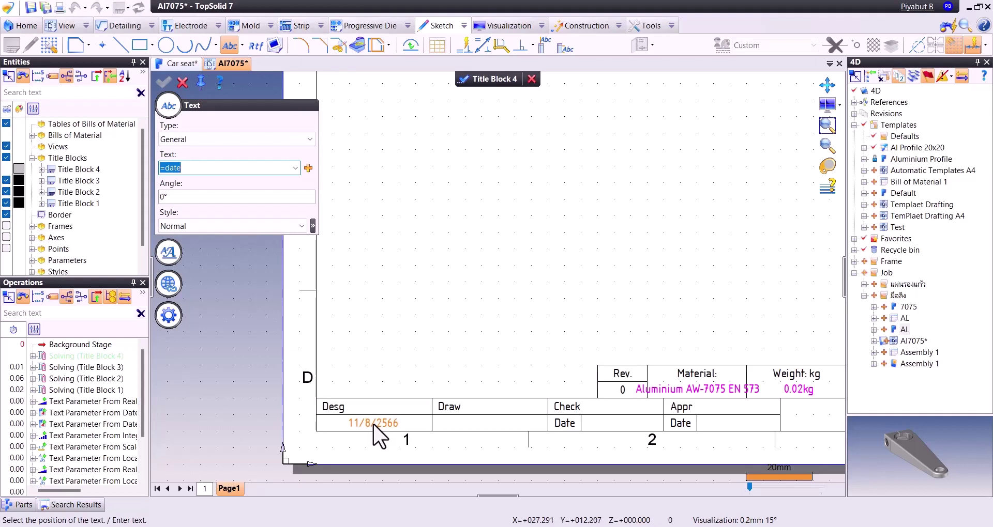
left_click(374, 425)
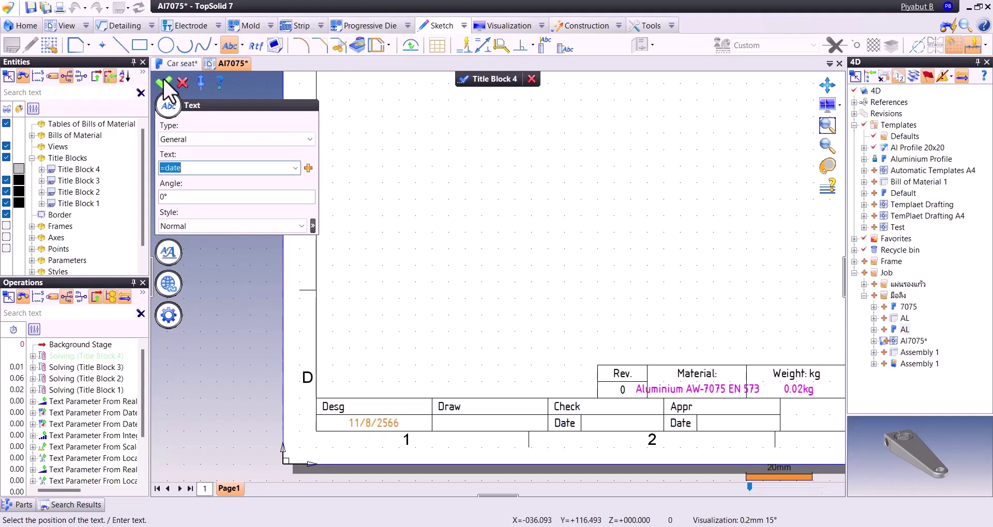
left_click(161, 82)
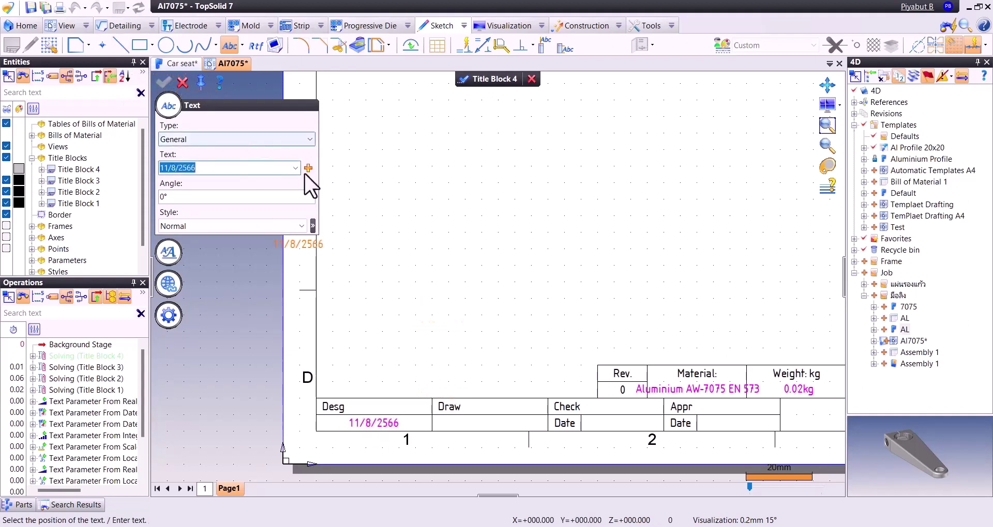
- Create a text parameter from the document's Modification Date, displayed as a date
scroll(362, 186, "down", 5)
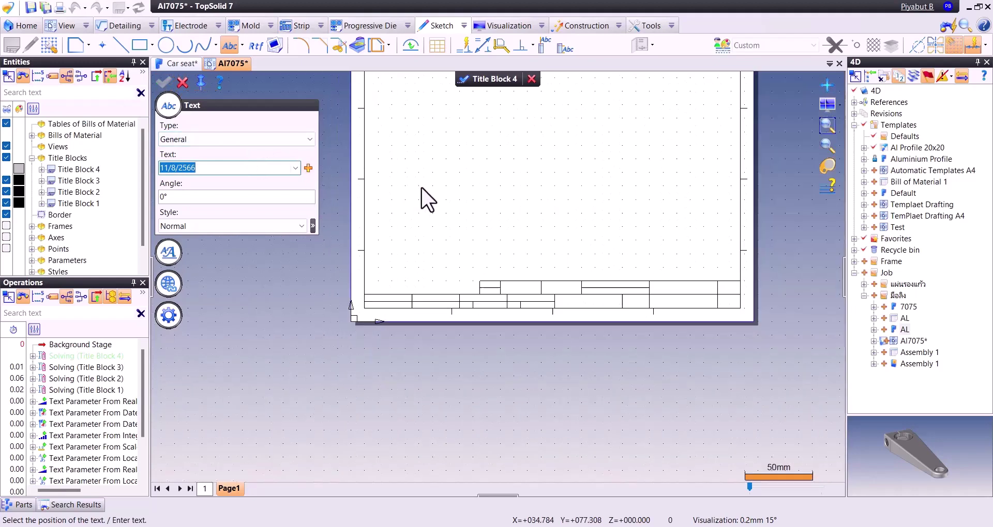
middle_click_drag(421, 195, 480, 255)
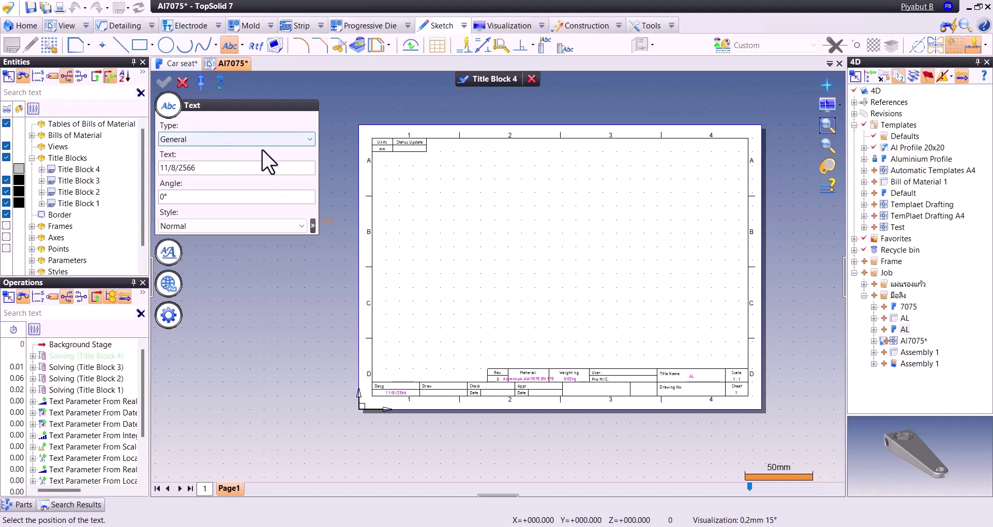
left_click(274, 167)
left_click(308, 169)
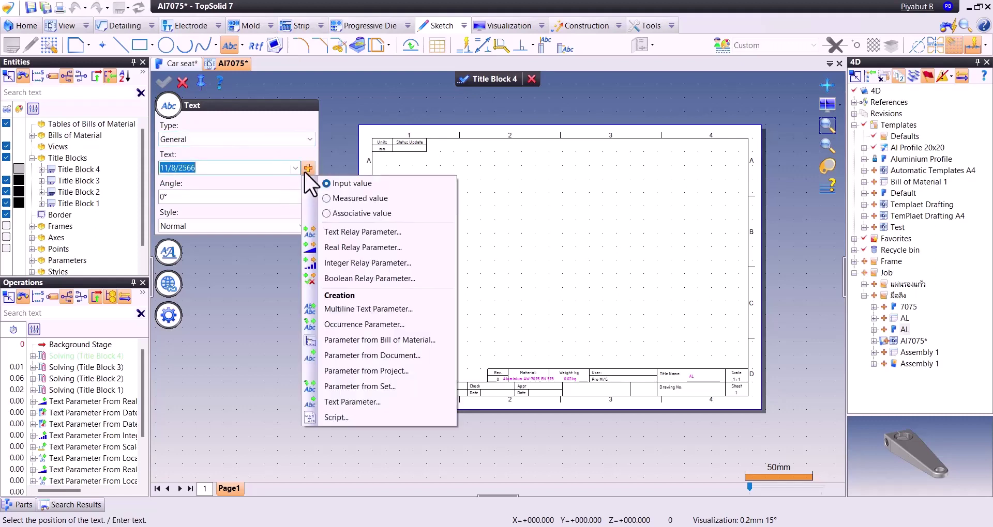
left_click(401, 354)
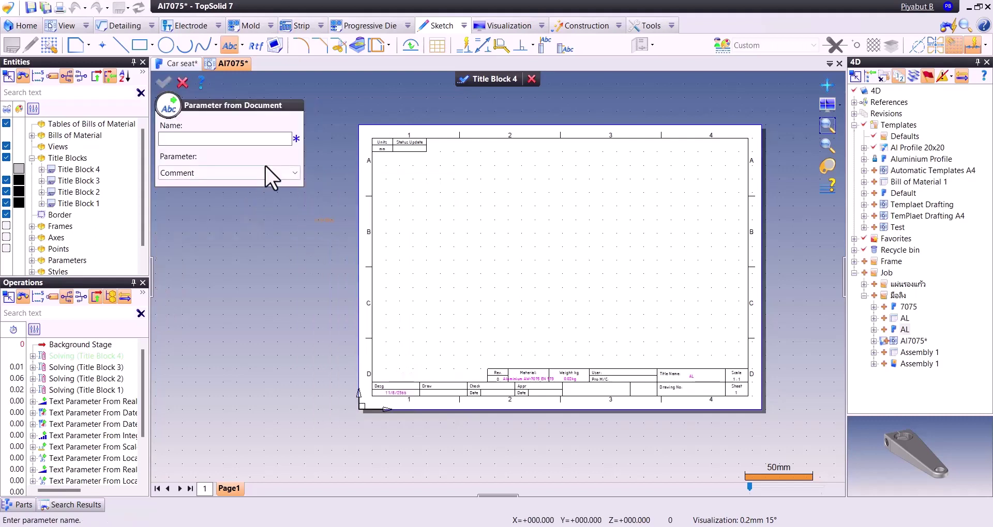
left_click(268, 174)
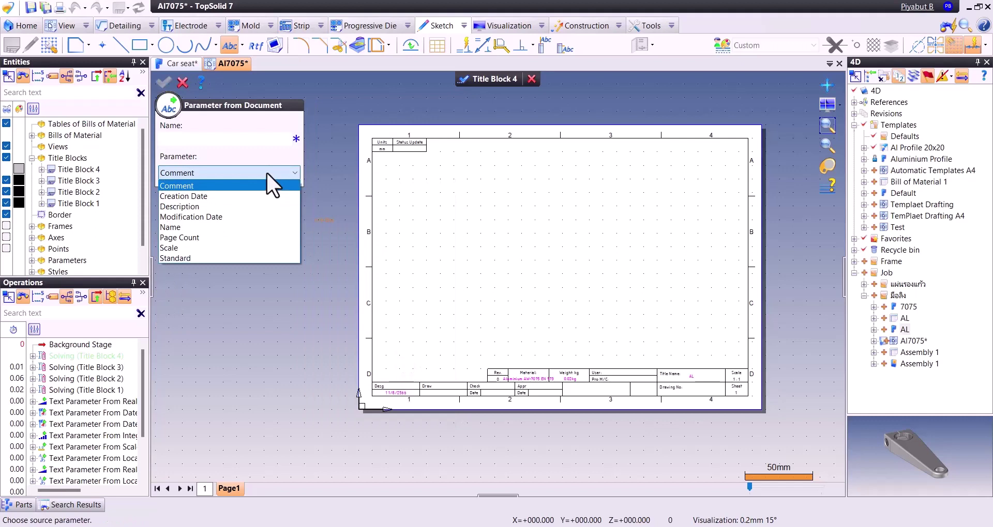
left_click(228, 217)
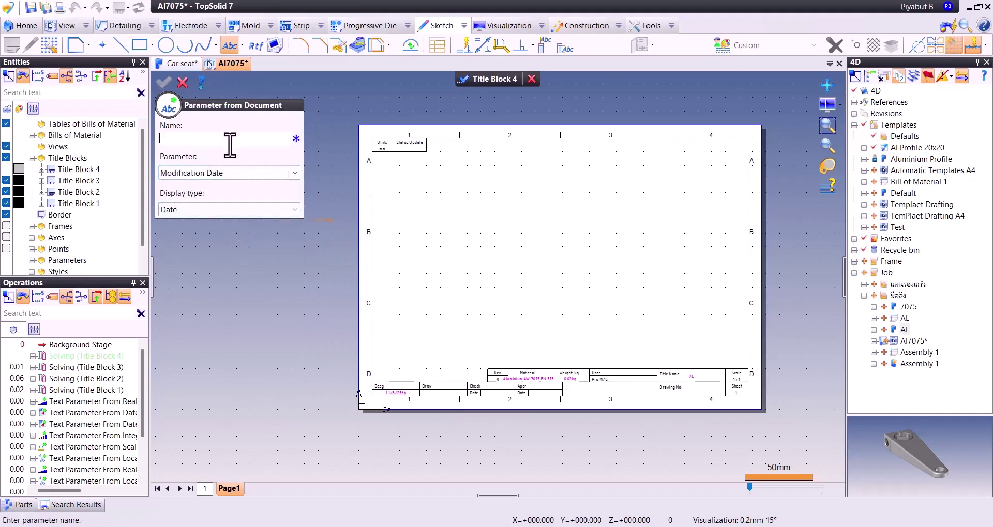
type("Modi")
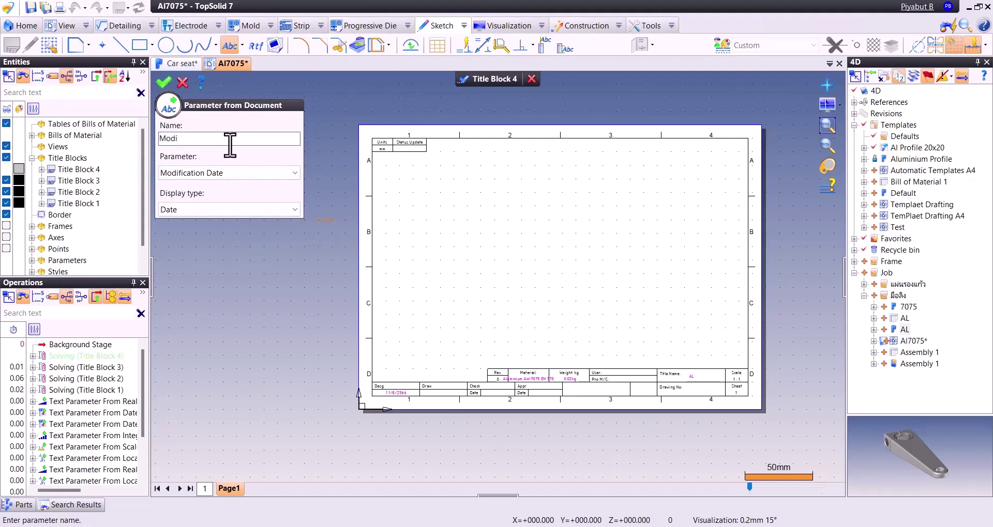
left_click(213, 210)
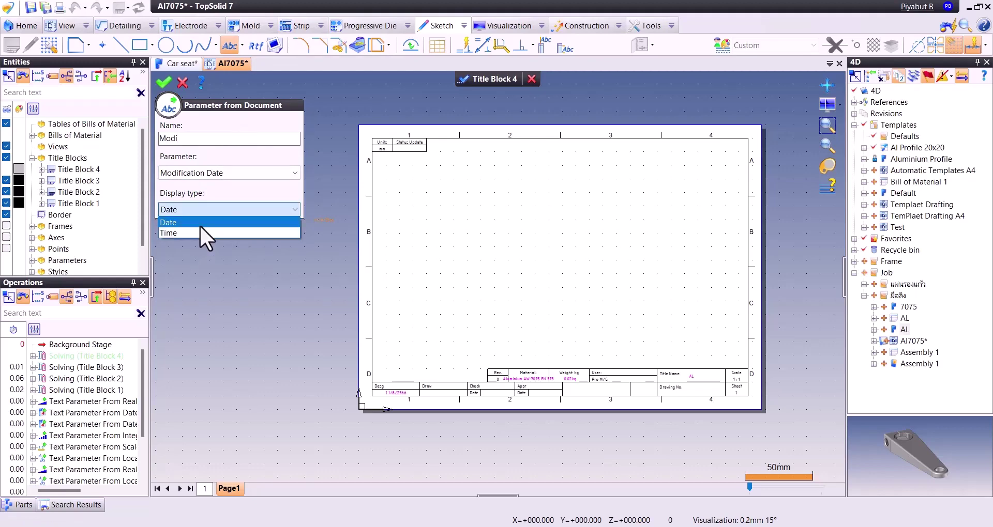
left_click(200, 226)
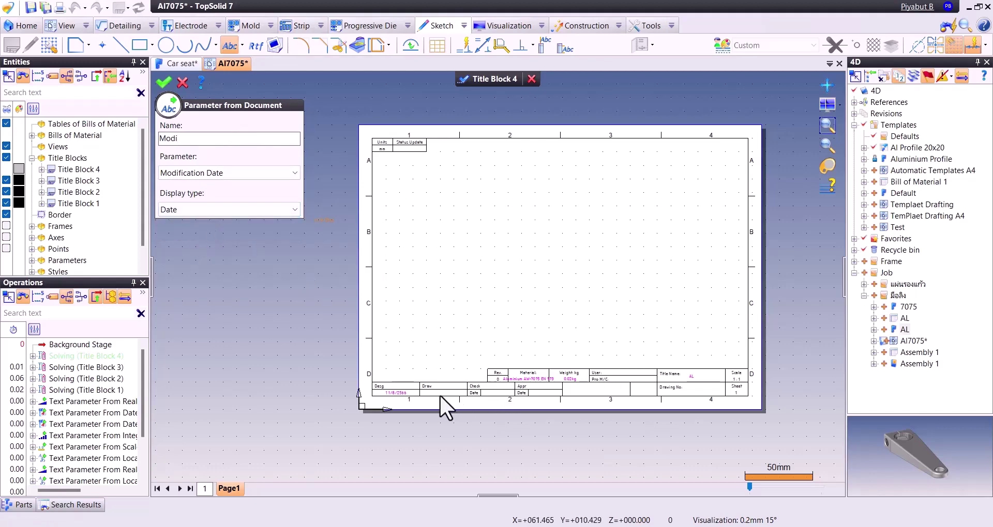
key("Return")
- Place the 15/12/2566 date in the Status Update cell and end the Text command
scroll(437, 402, "up", 2)
scroll(439, 398, "up", 2)
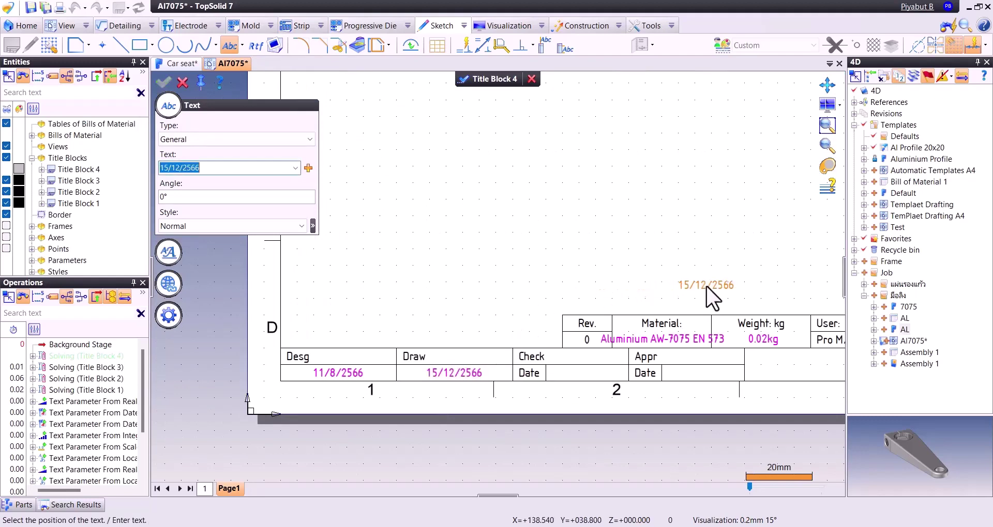
middle_click_drag(521, 291, 494, 239)
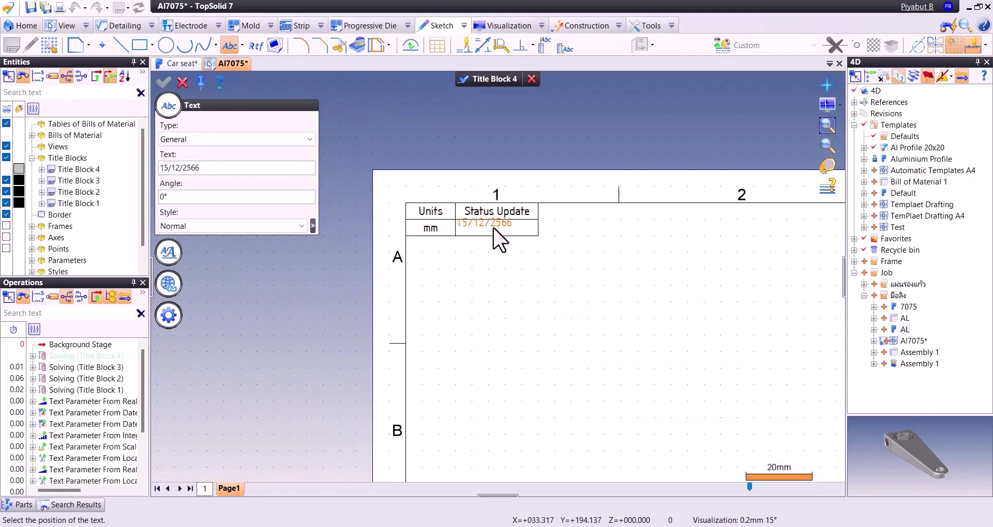
left_click(495, 235)
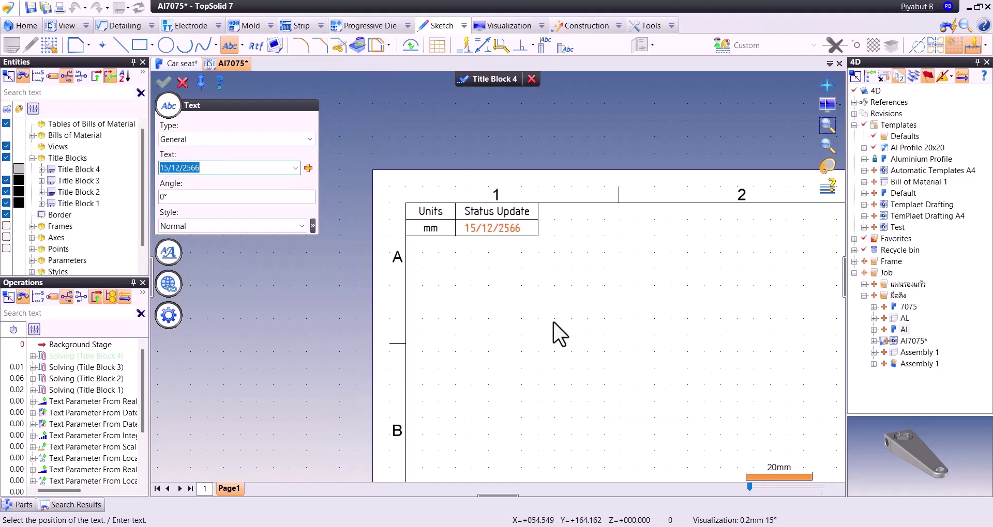
scroll(559, 335, "down", 3)
middle_click_drag(572, 376, 457, 248)
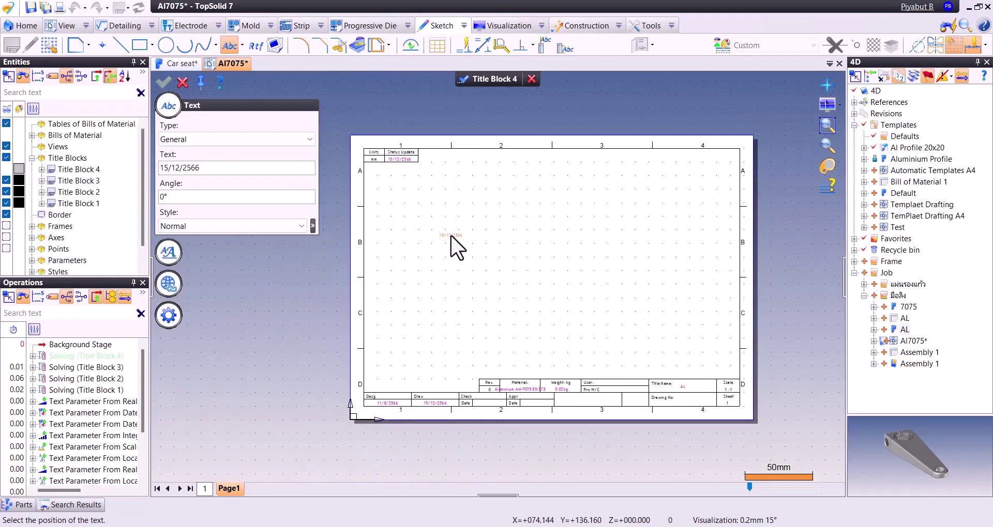
key("Escape")
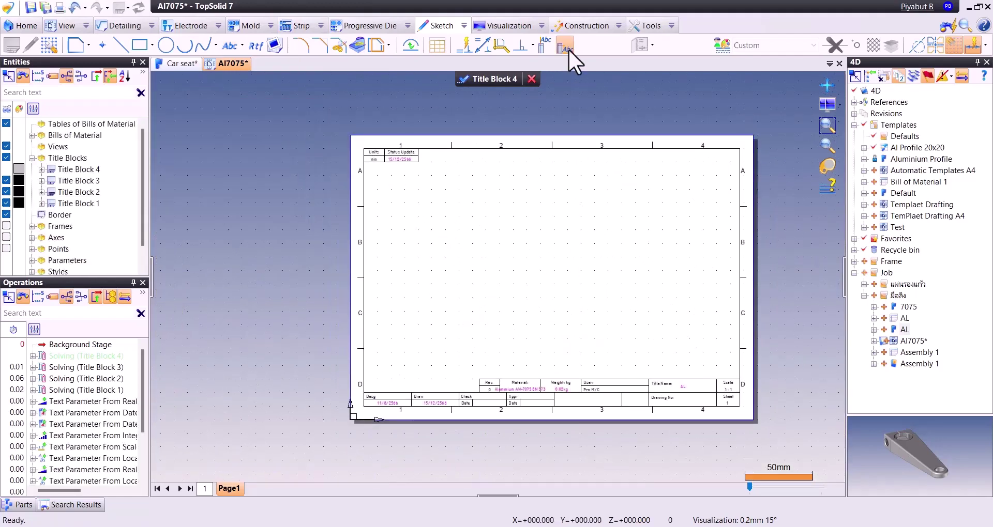
- Centre the Desg date between the left sheet border and the Desg cell's right edge
left_click(569, 49)
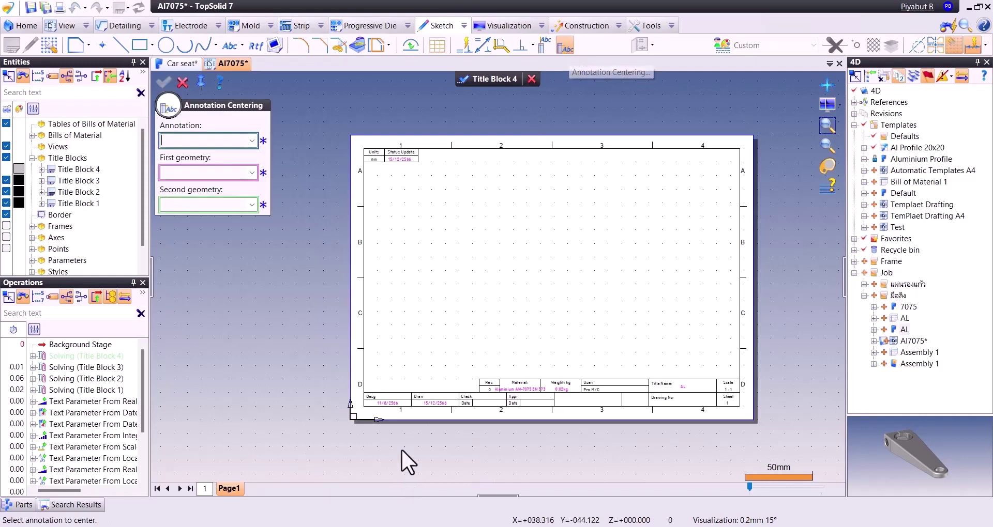
scroll(383, 430, "up", 3)
left_click(387, 374)
left_click(401, 389)
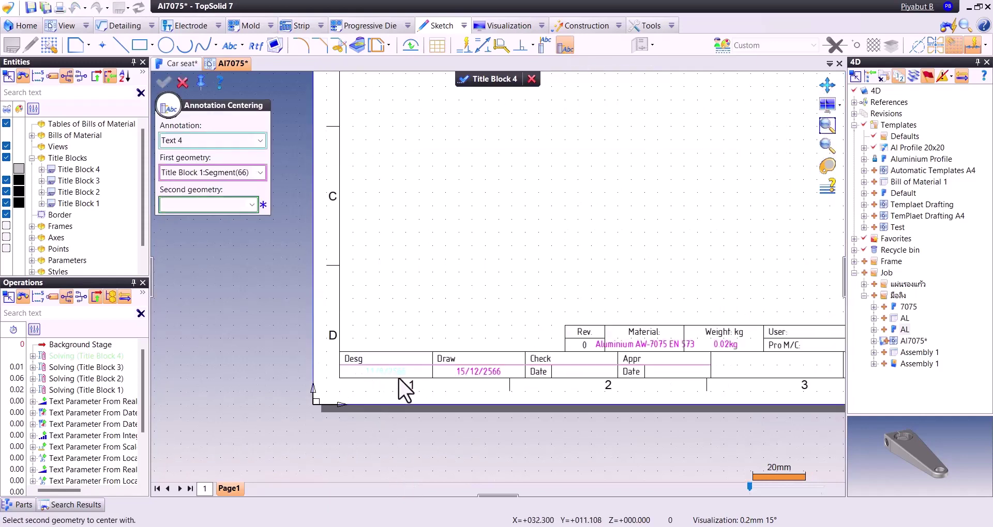
left_click(364, 384)
left_click(341, 374)
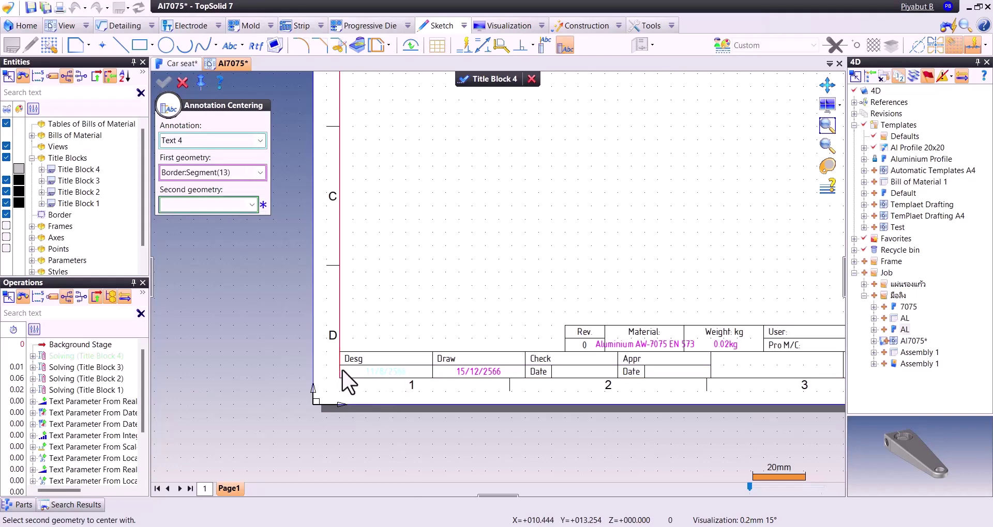
left_click(431, 372)
- Centre the Draw date between the Draw cell's left and right edges
left_click(481, 371)
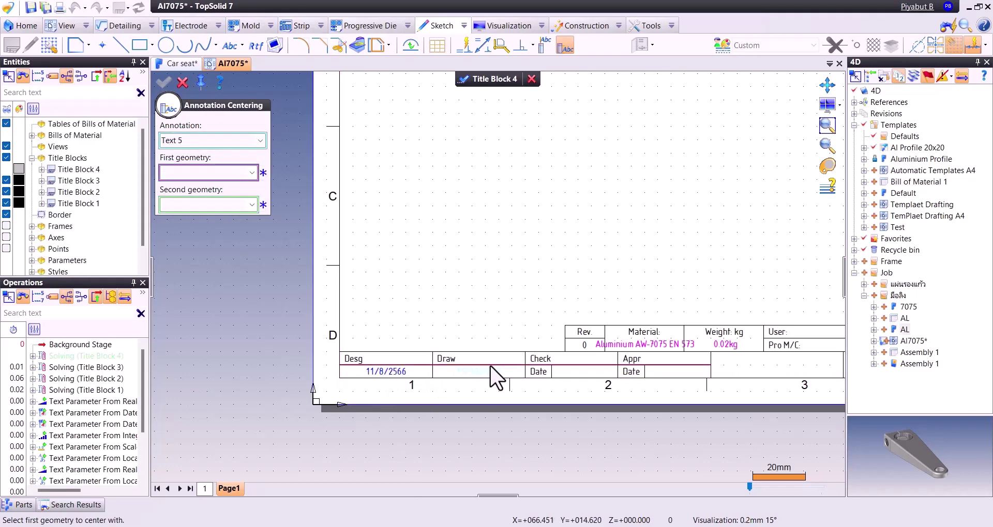
left_click(483, 378)
left_click(485, 366)
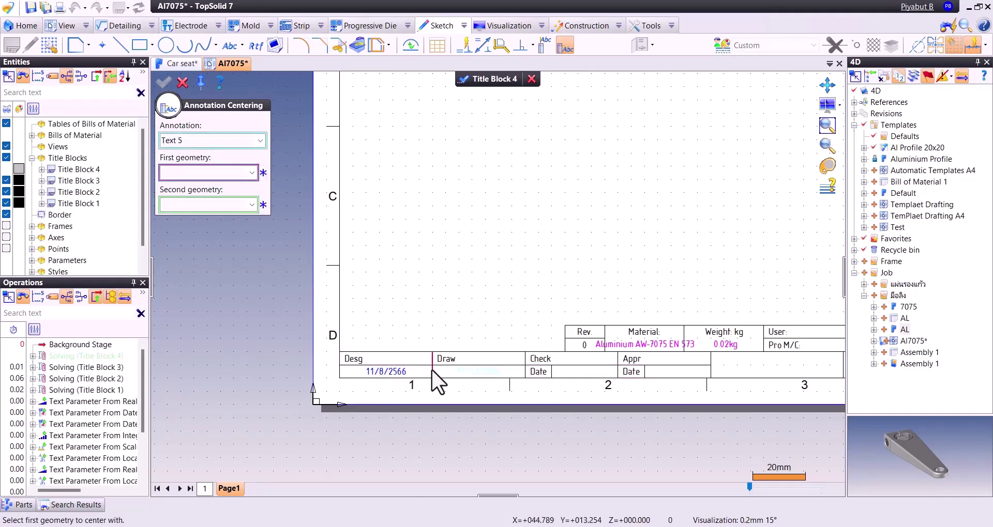
left_click(433, 370)
left_click(525, 372)
- Centre the 0.02kg weight value within the Weight cell
middle_click_drag(627, 362, 577, 351)
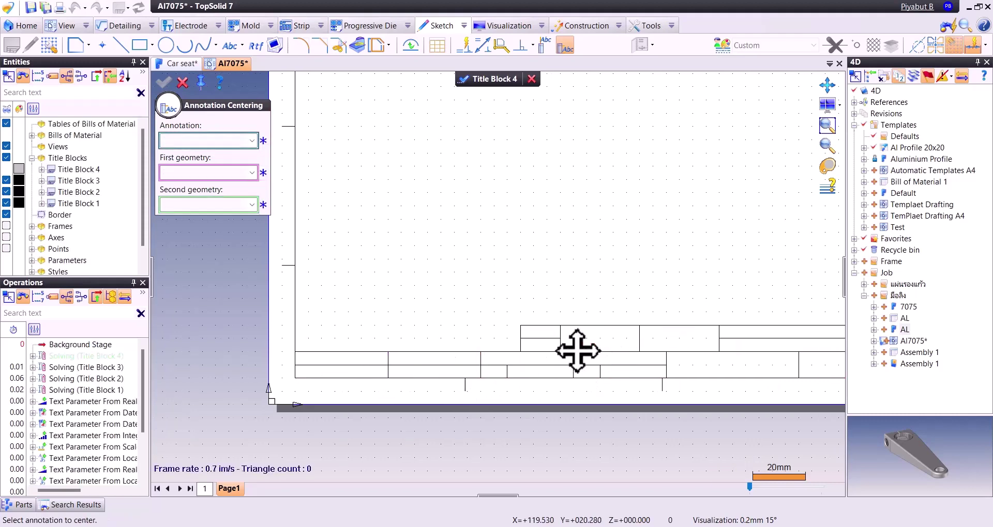
left_click(674, 344)
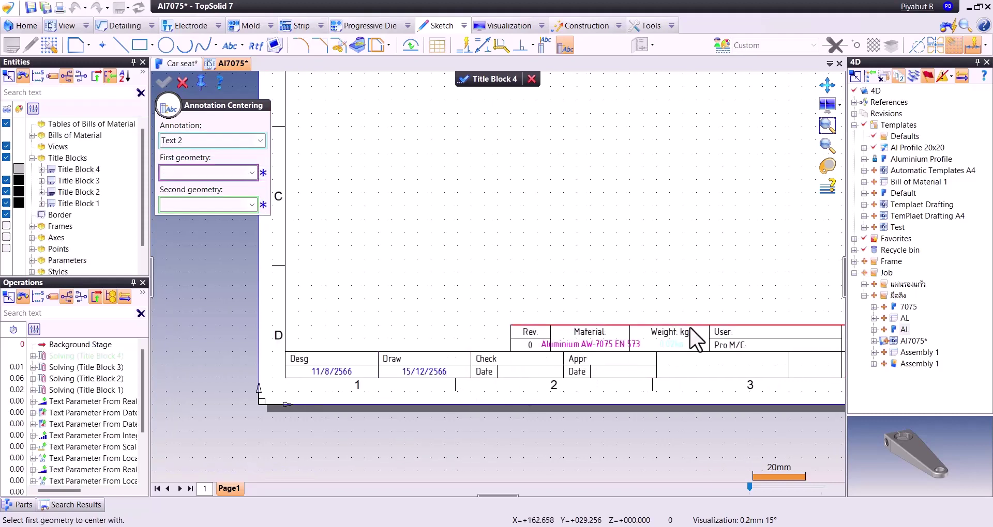
left_click(688, 331)
middle_click_drag(687, 326, 625, 326)
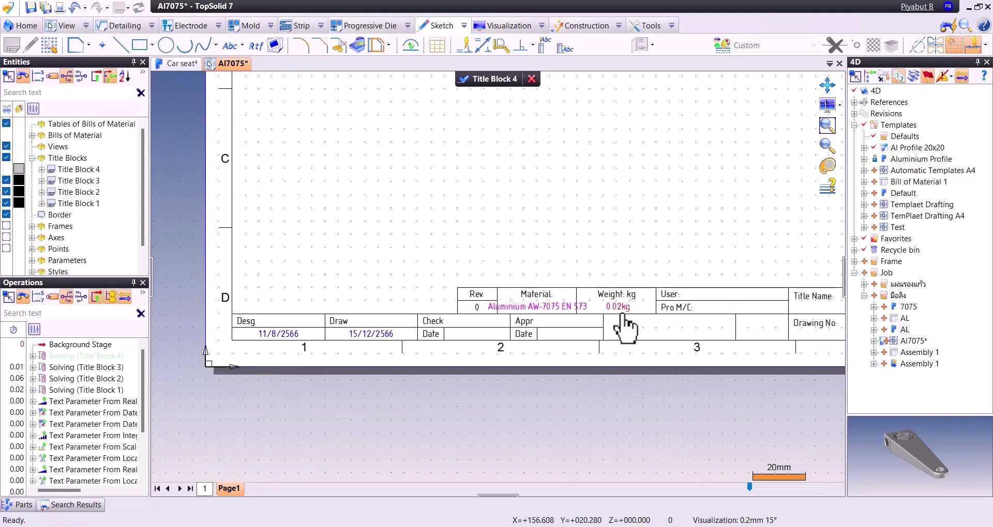
- Draw a 60mm line along the Material/User row divider and convert it to construction geometry
scroll(624, 328, "up", 3)
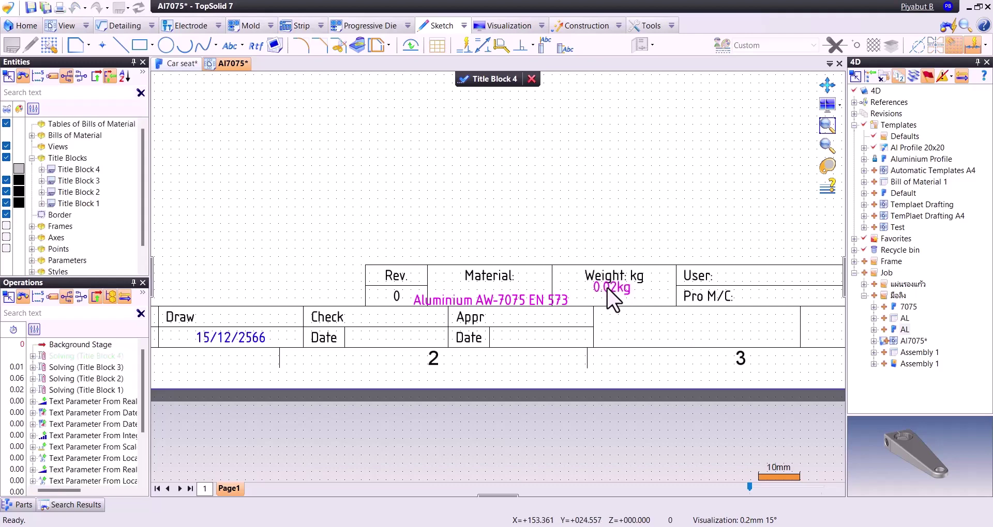
left_click(117, 44)
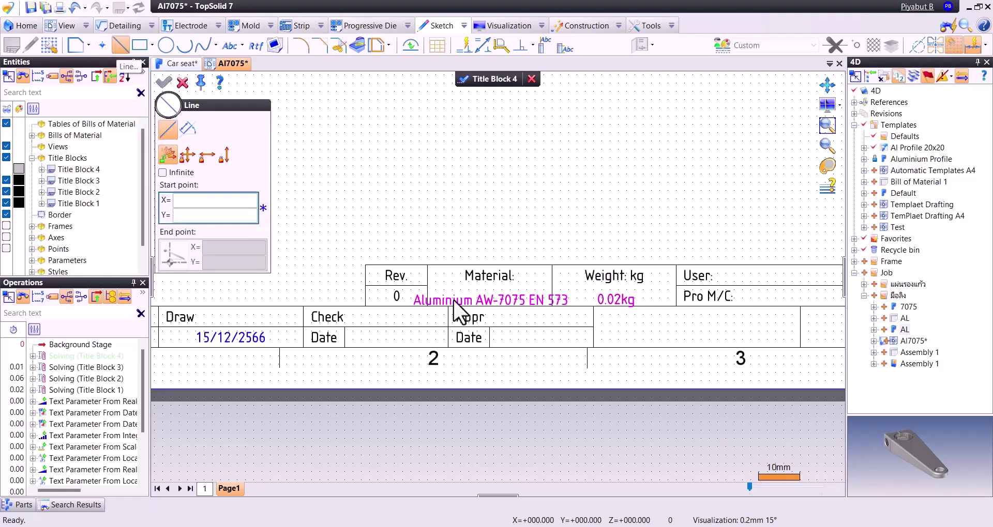
left_click(427, 285)
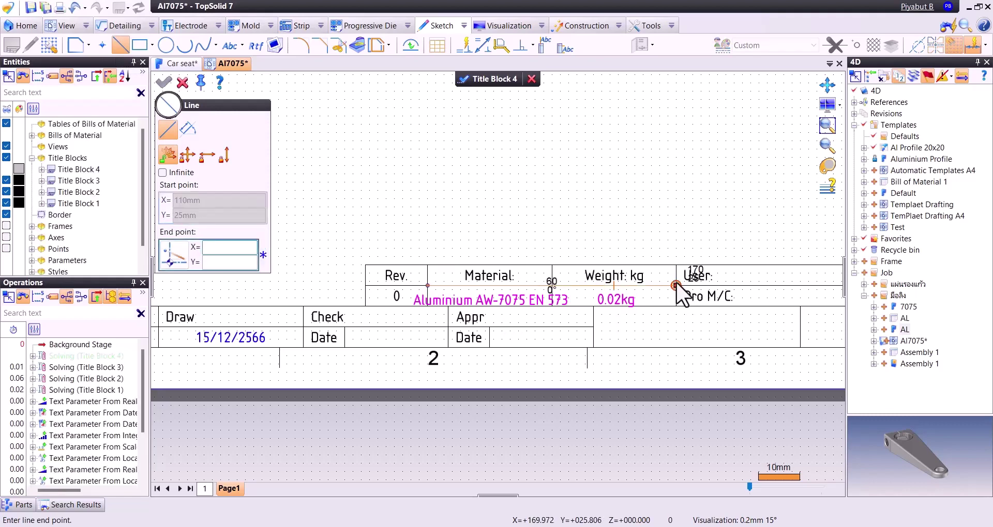
left_click(676, 285)
key("Escape")
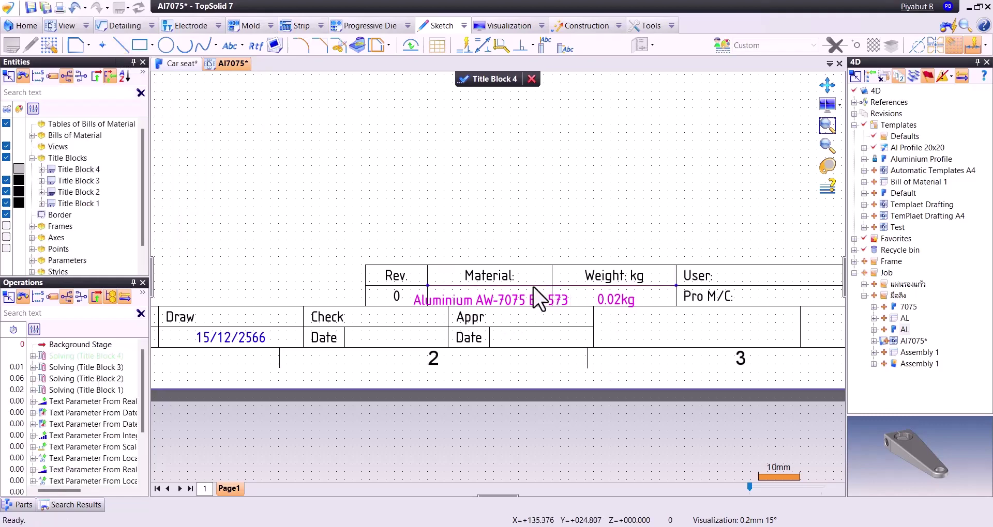
right_click(537, 299)
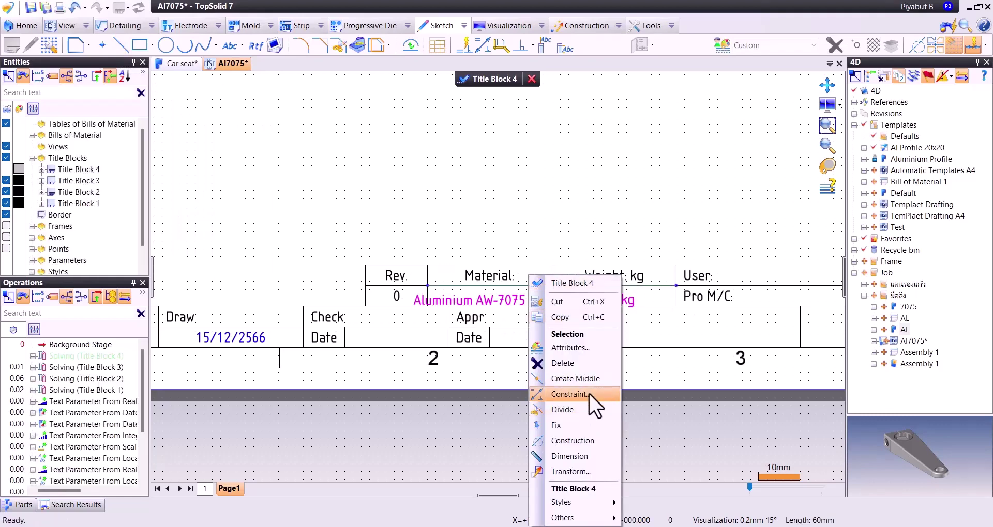
left_click(592, 440)
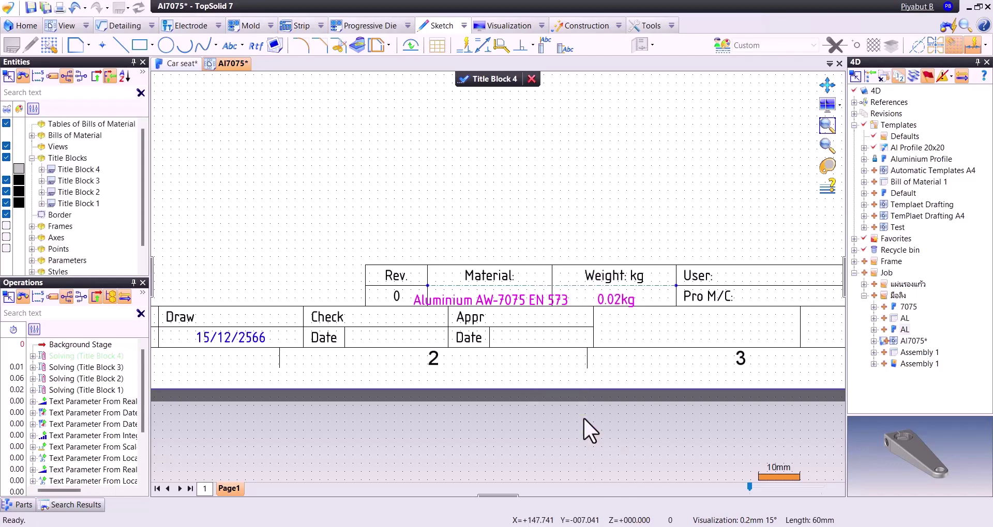
- Centre the 0.02kg weight value between the Weight cell's left and right edges
left_click(559, 43)
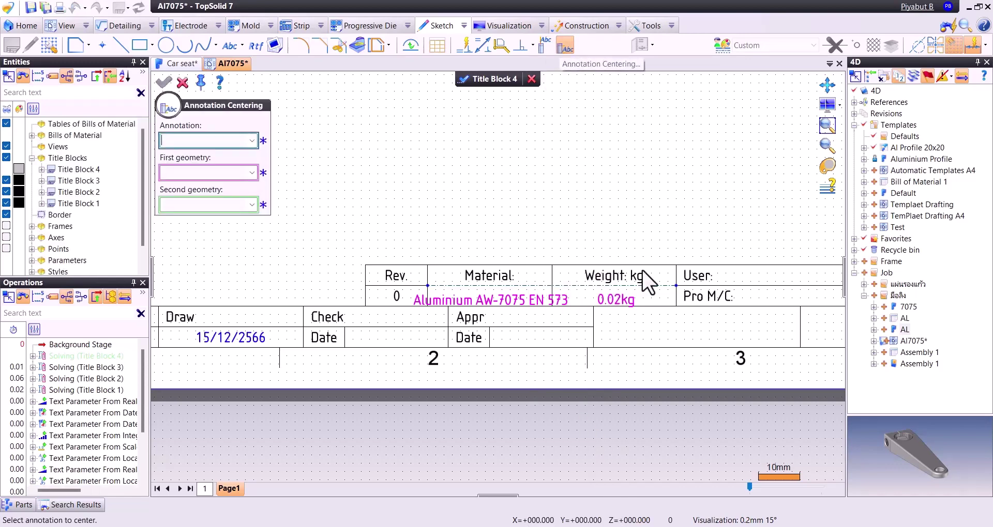
left_click(631, 304)
left_click(652, 306)
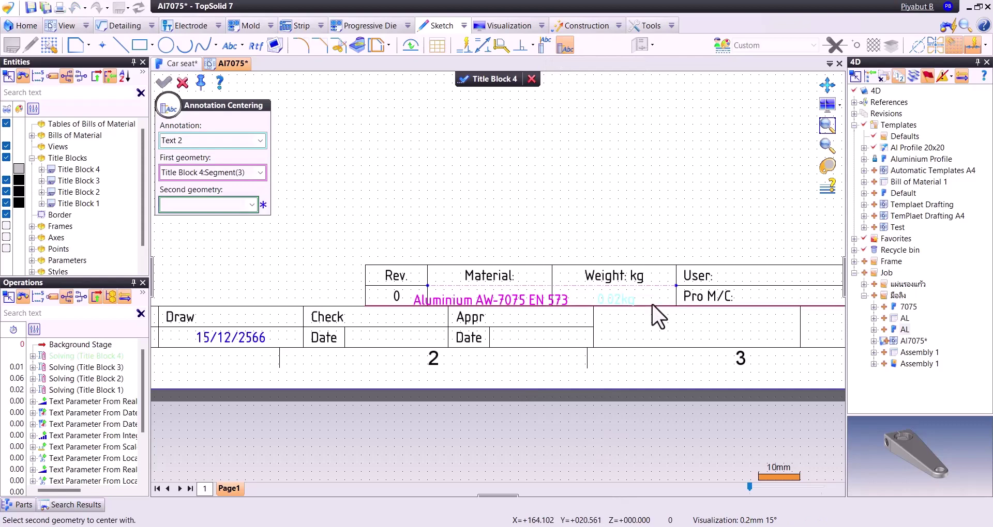
left_click(651, 307)
left_click(551, 289)
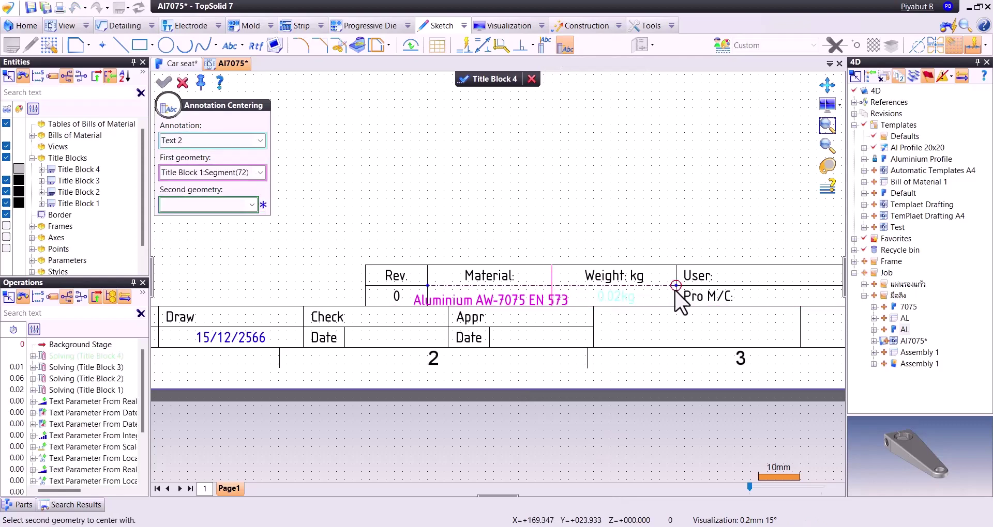
left_click(676, 296)
- Centre the Aluminium material text within the Material cell
middle_click_drag(522, 296, 527, 292)
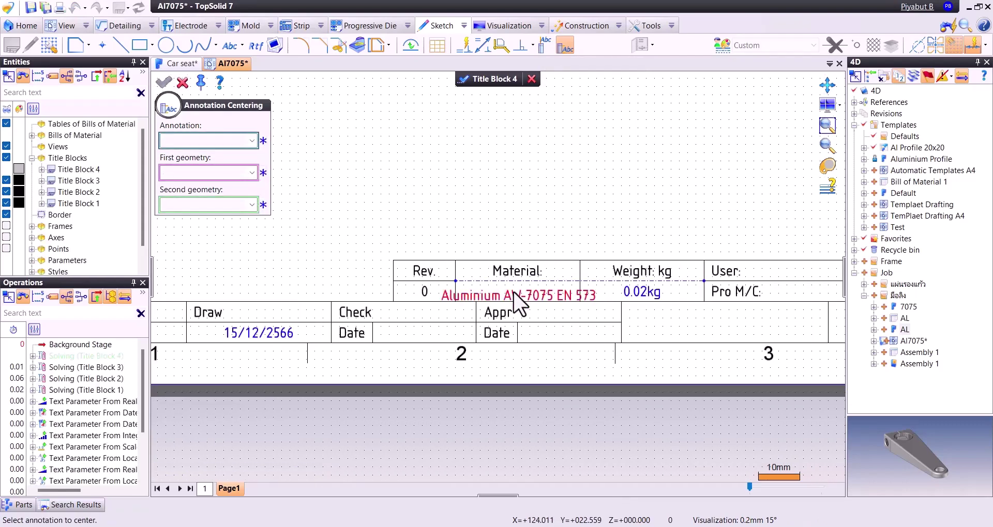
left_click(524, 287)
left_click(518, 302)
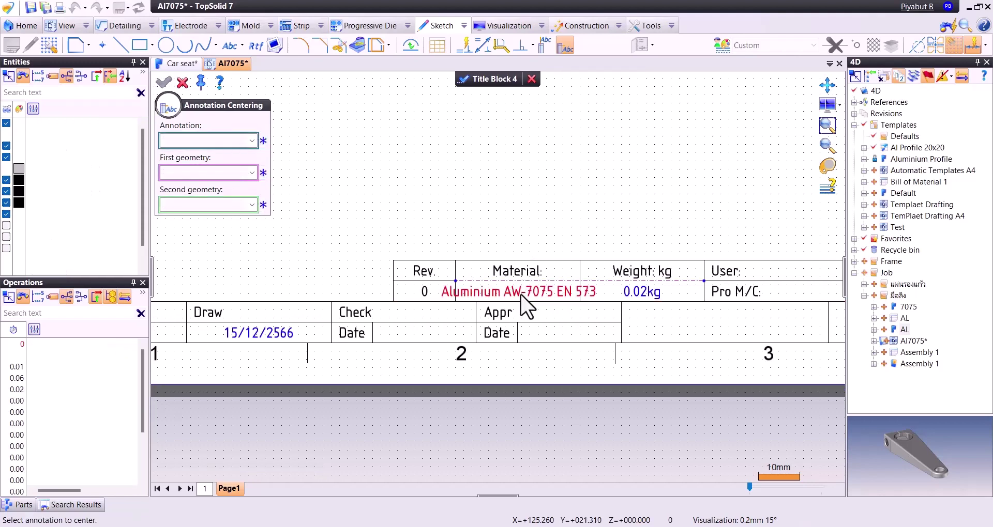
left_click(455, 280)
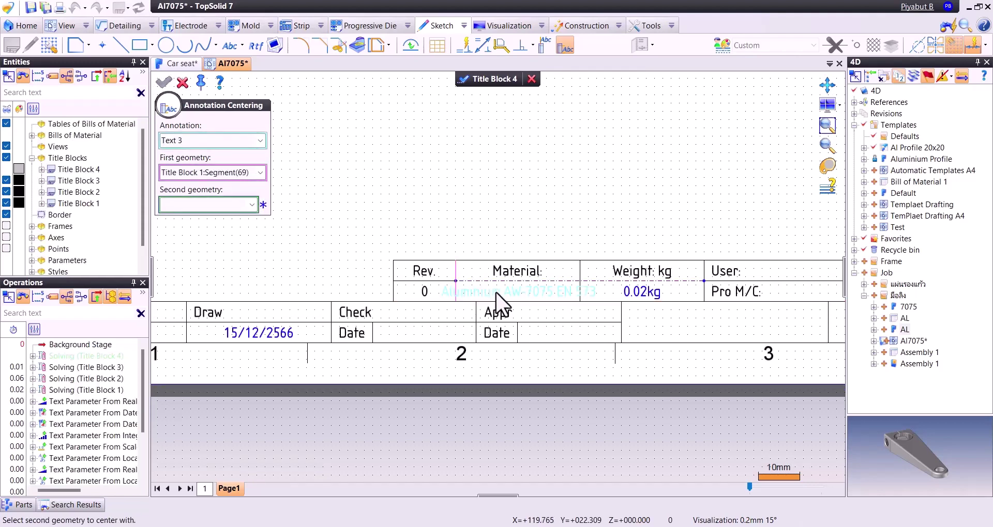
left_click(580, 273)
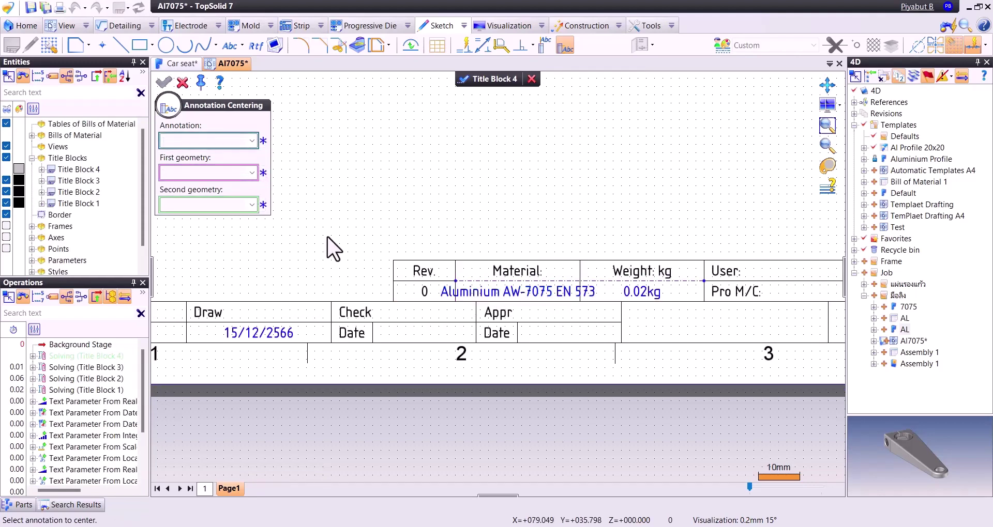
- Centre the AL title text and the scale value within their Title Name and Scale cells
scroll(525, 180, "down", 2)
middle_click_drag(654, 188, 570, 258)
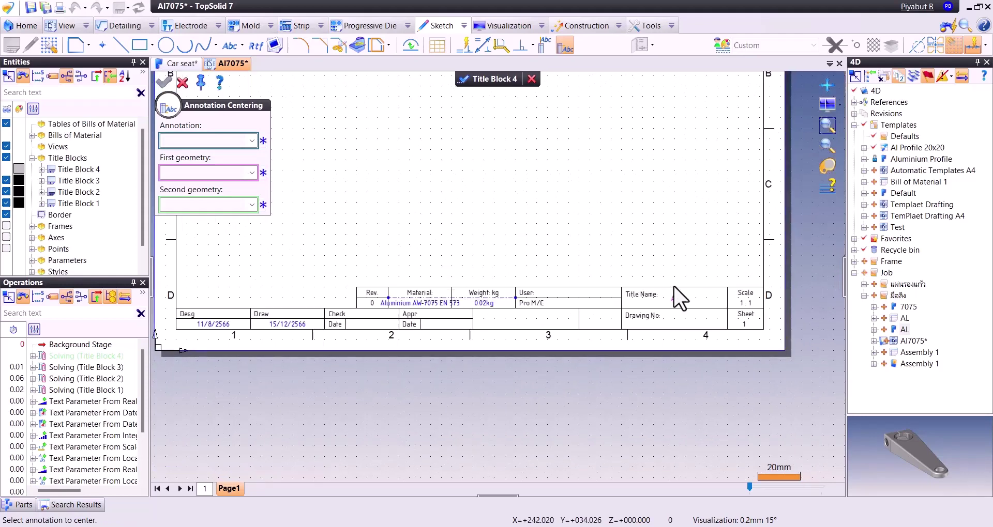
left_click(674, 300)
left_click(674, 308)
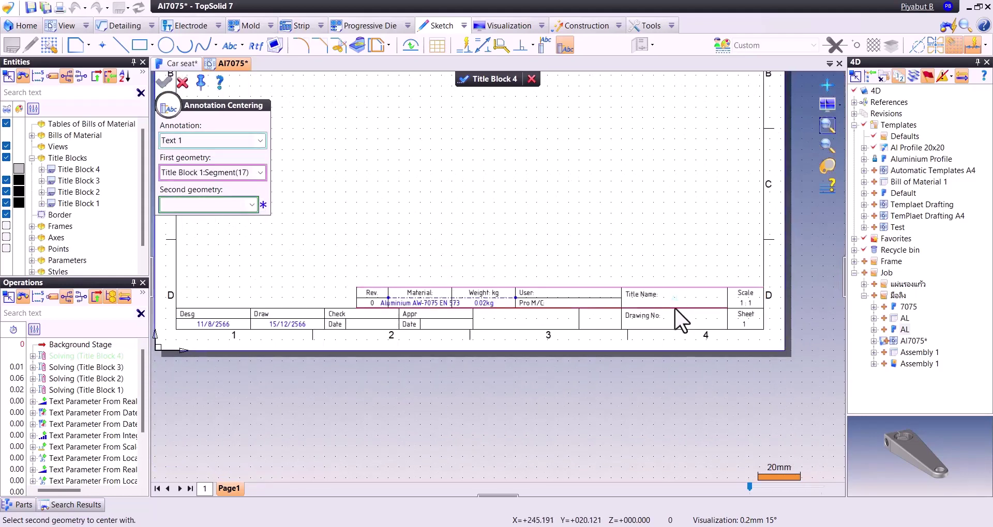
left_click(675, 289)
left_click(674, 300)
left_click(622, 305)
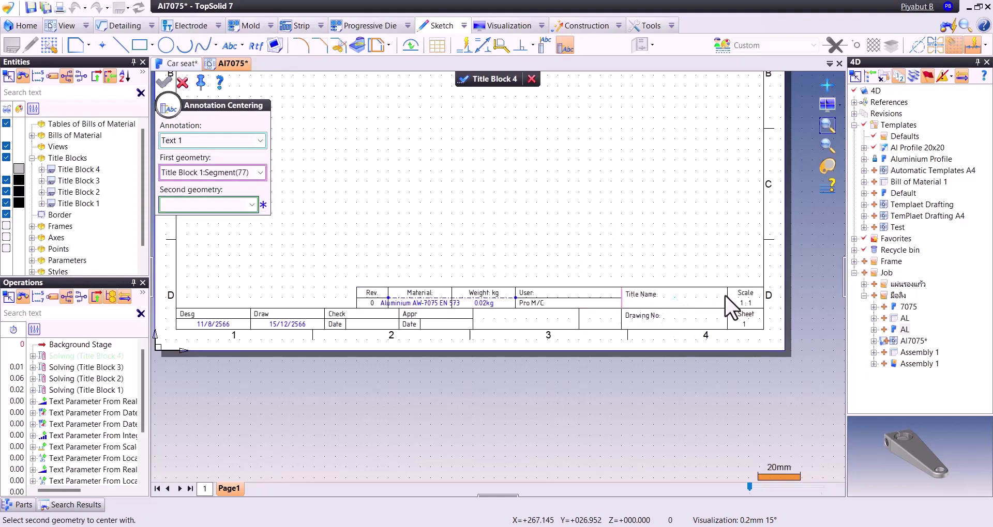
left_click(727, 305)
- Centre the Status Update date 15/12/2566 between its cell's left and right lines
mouse_move(461, 247)
middle_mouse_down()
mouse_move(512, 304)
mouse_move(370, 140)
mouse_move(394, 259)
middle_mouse_up()
scroll(394, 259, "up", 2)
left_click(440, 216)
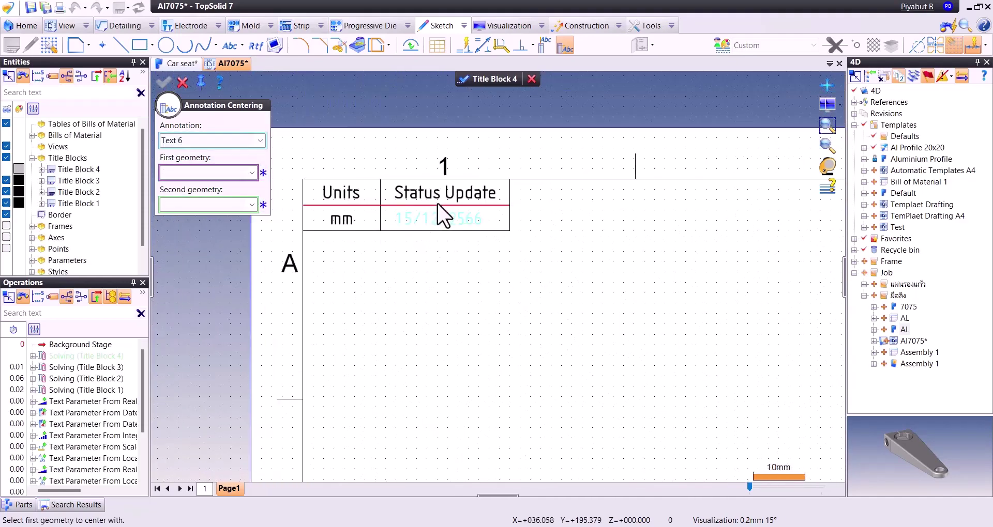
left_click(434, 233)
left_click(438, 233)
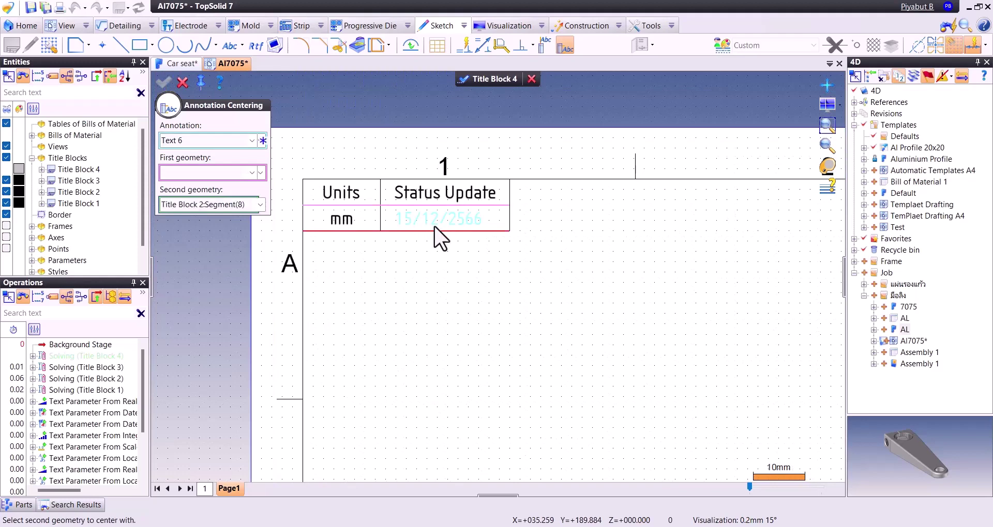
left_click(381, 218)
left_click(511, 217)
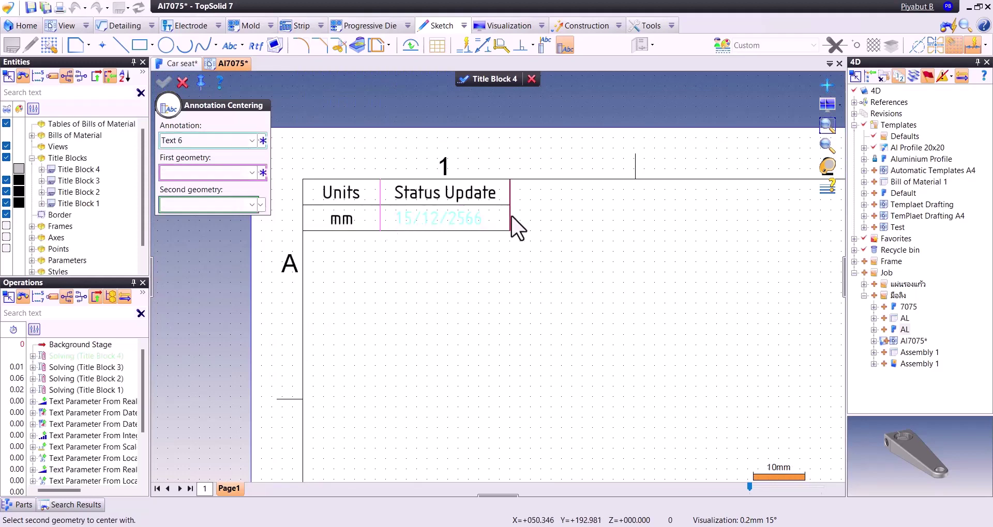
scroll(330, 207, "down", 2)
scroll(553, 331, "down", 2)
scroll(472, 284, "up", 1)
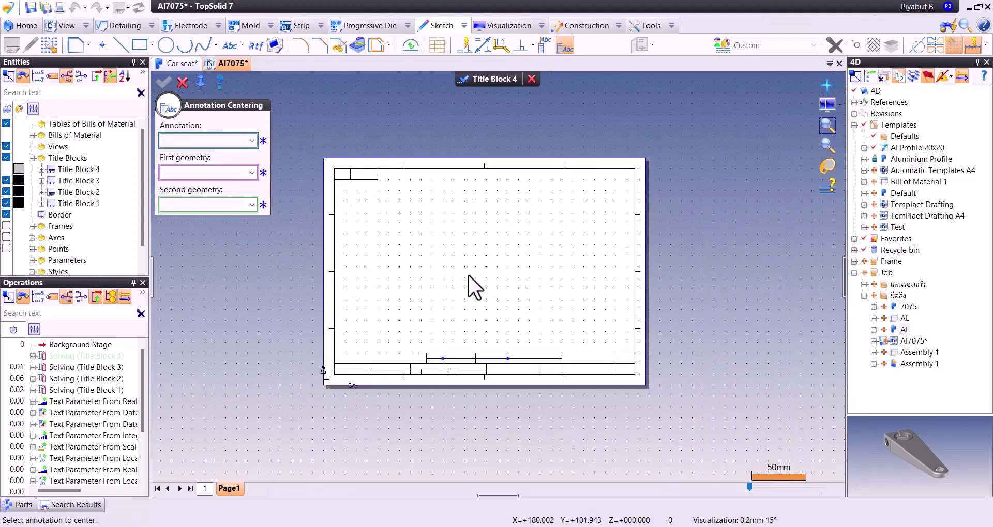
scroll(433, 275, "up", 2)
key("Escape")
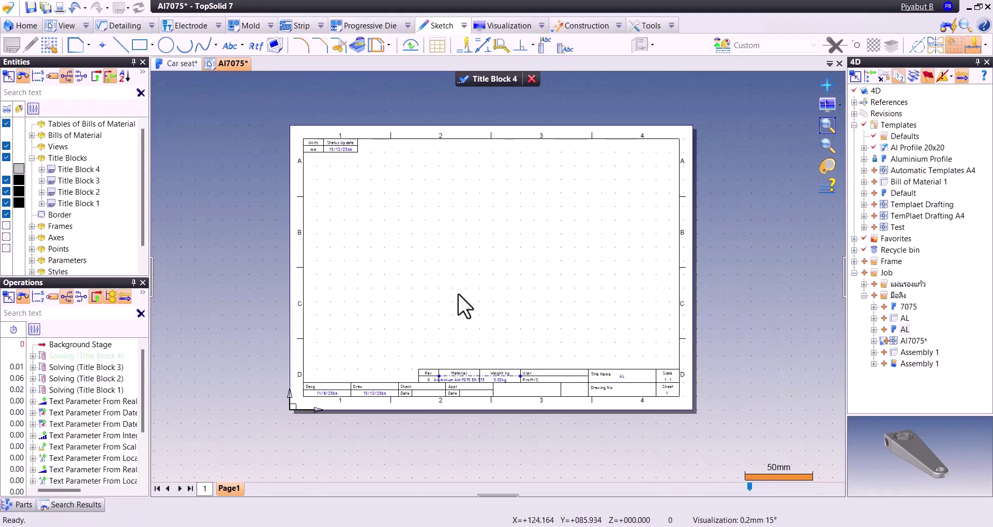
scroll(505, 447, "up", 2)
scroll(512, 423, "up", 1)
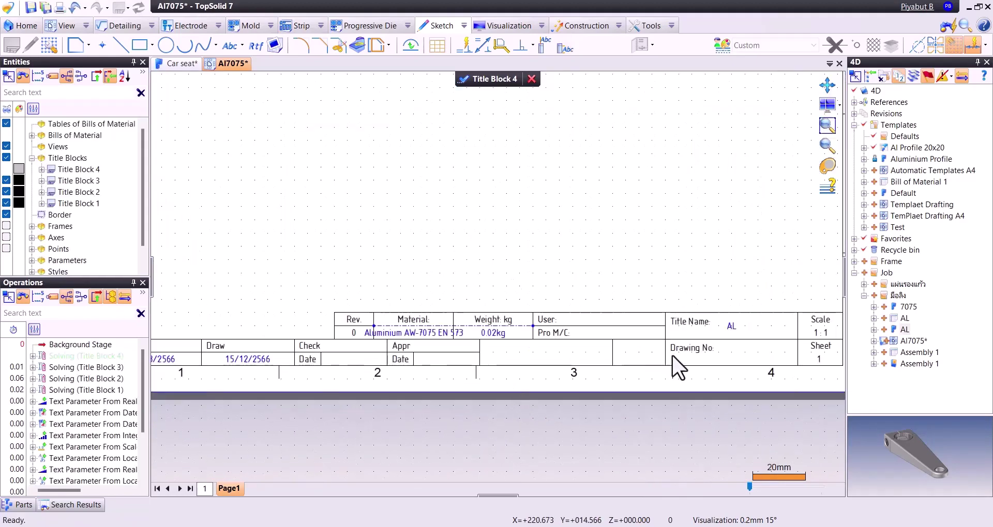
scroll(675, 358, "up", 2)
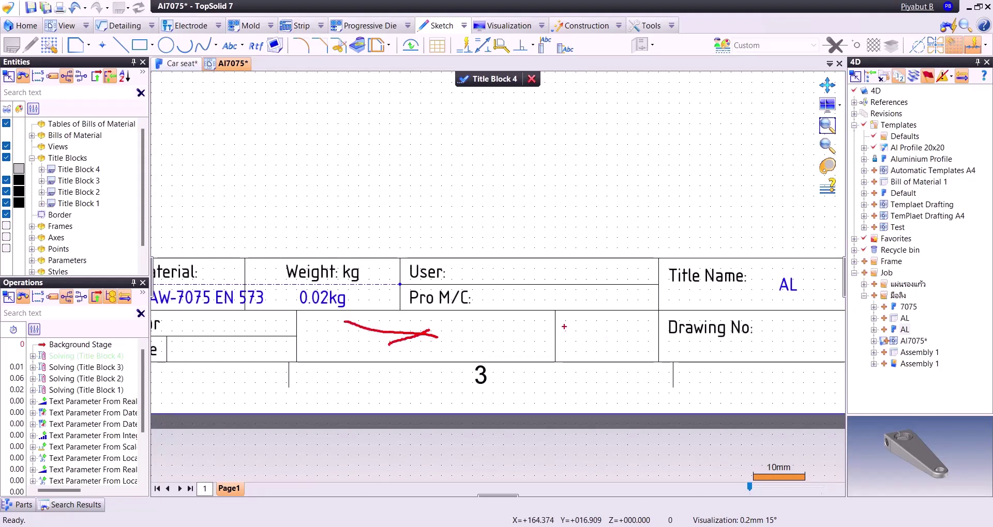
left_click_drag(562, 322, 618, 351)
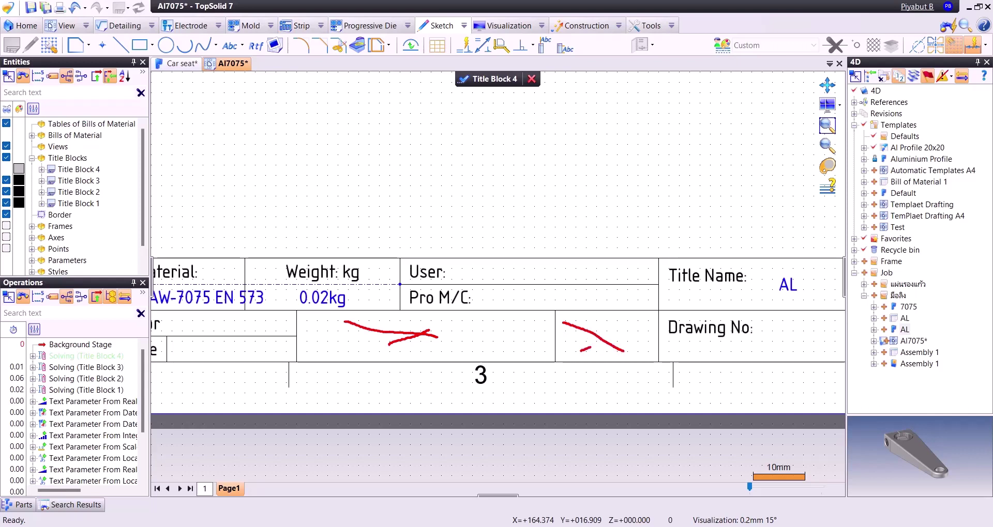
key("Escape")
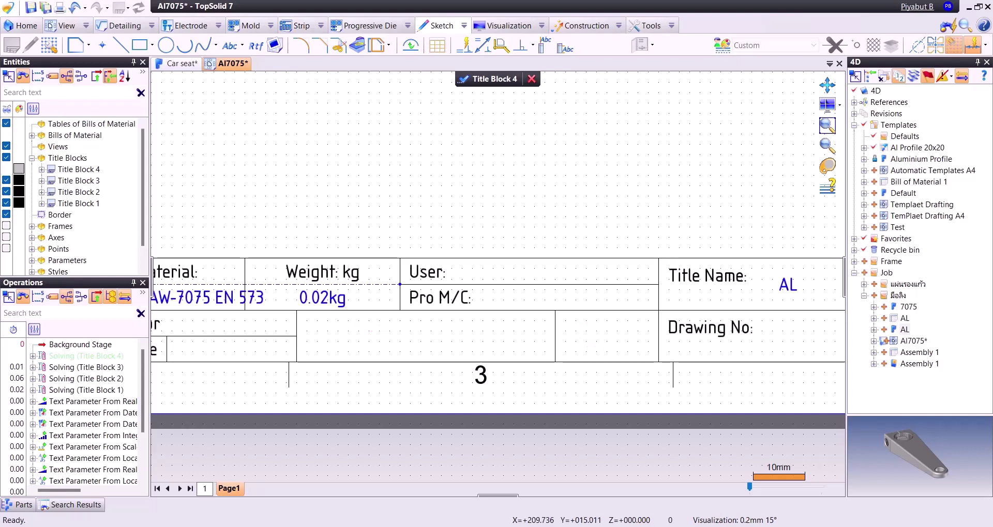
left_click_drag(585, 343, 651, 357)
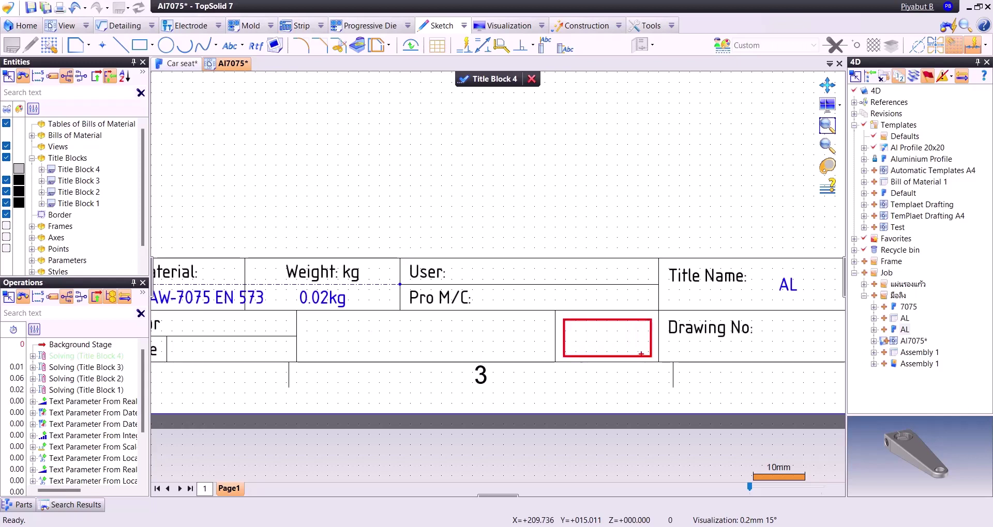
key("Escape")
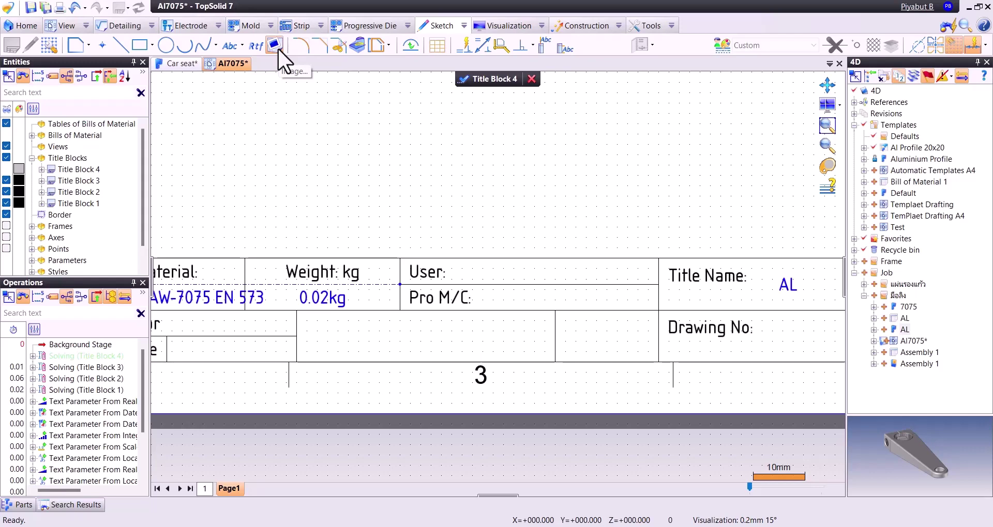
- Insert the projection symbol screenshot from Downloads into the empty cell left of Drawing No
left_click(276, 46)
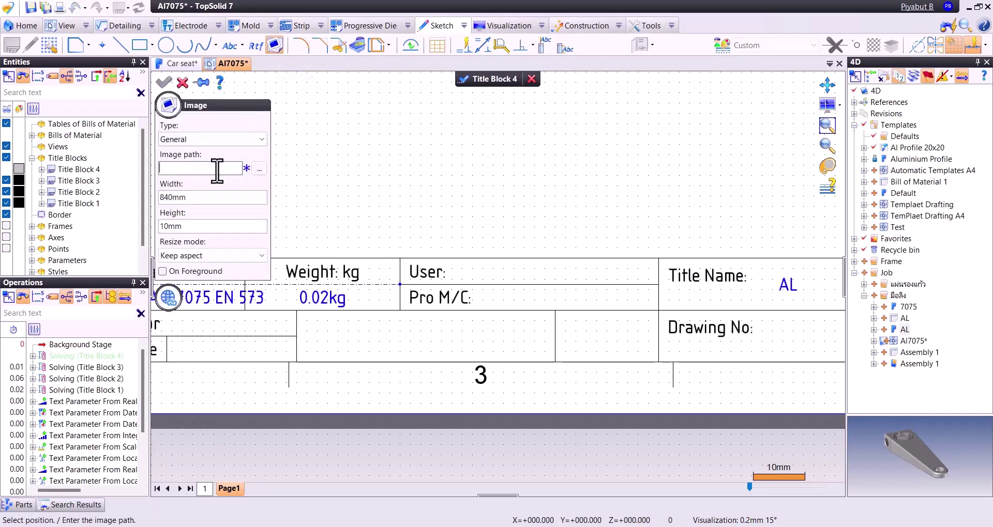
left_click(259, 168)
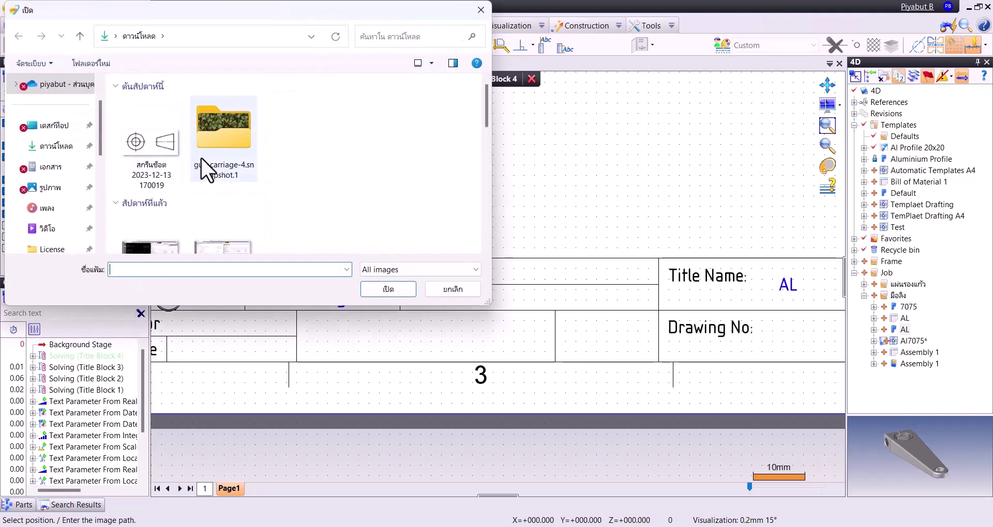
mouse_move(150, 147)
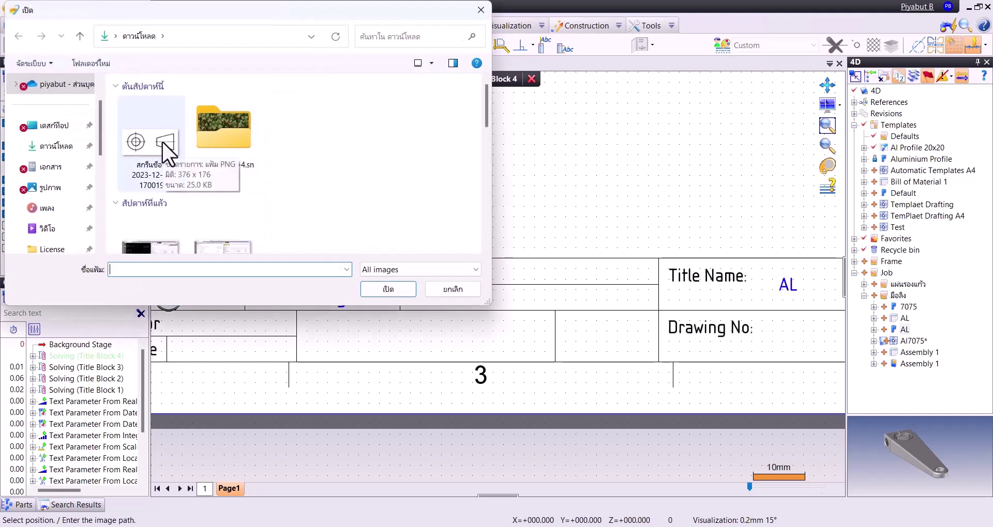
left_click(164, 146)
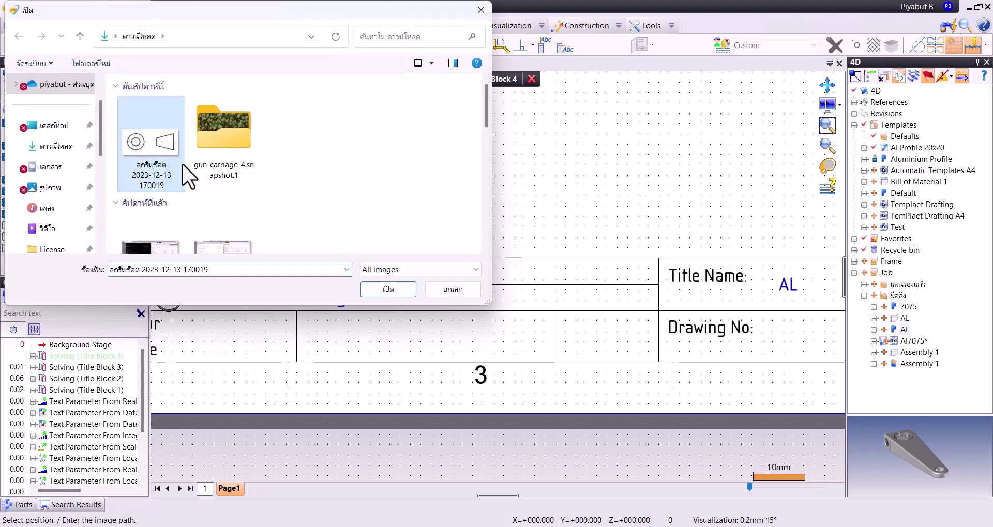
left_click(387, 289)
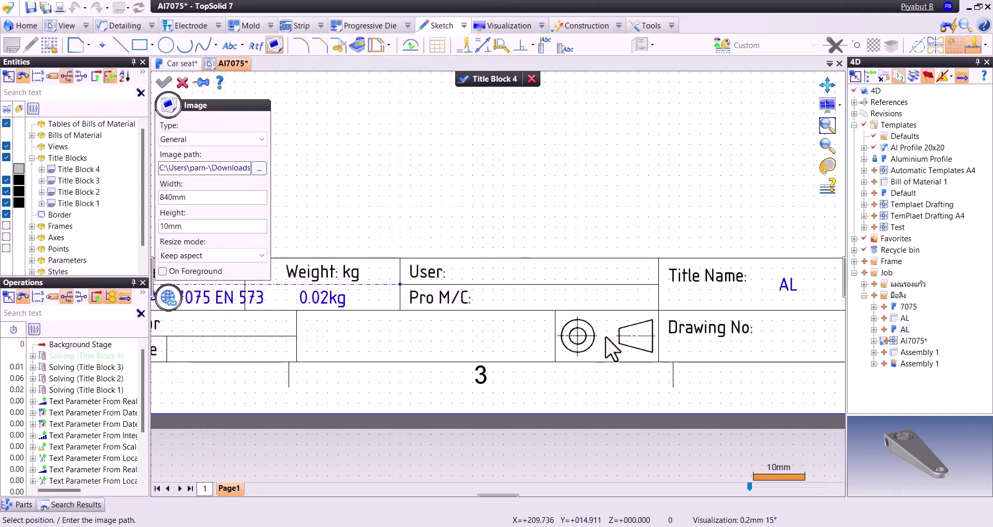
left_click(612, 351)
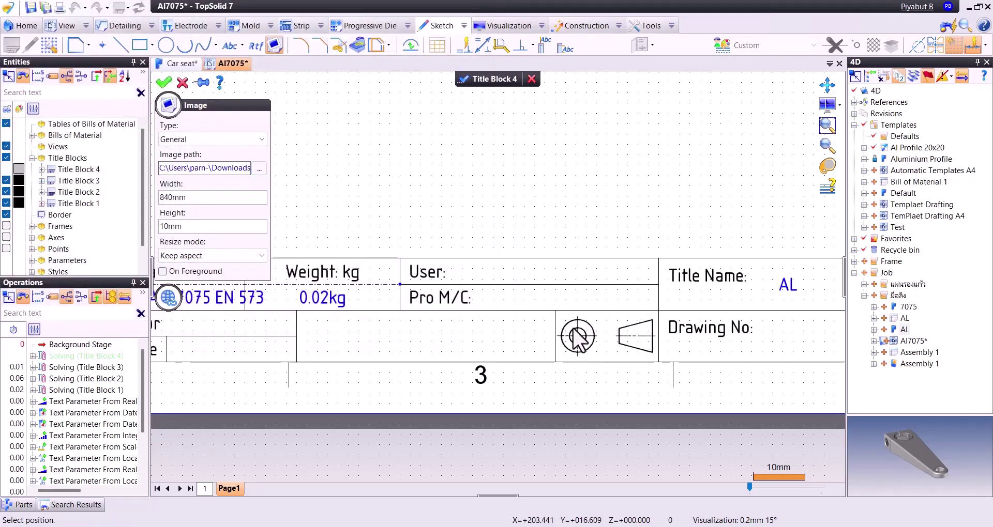
left_click(165, 83)
- Centre Image 1 between the cell's top and bottom lines, then between its left and right lines
left_click(559, 52)
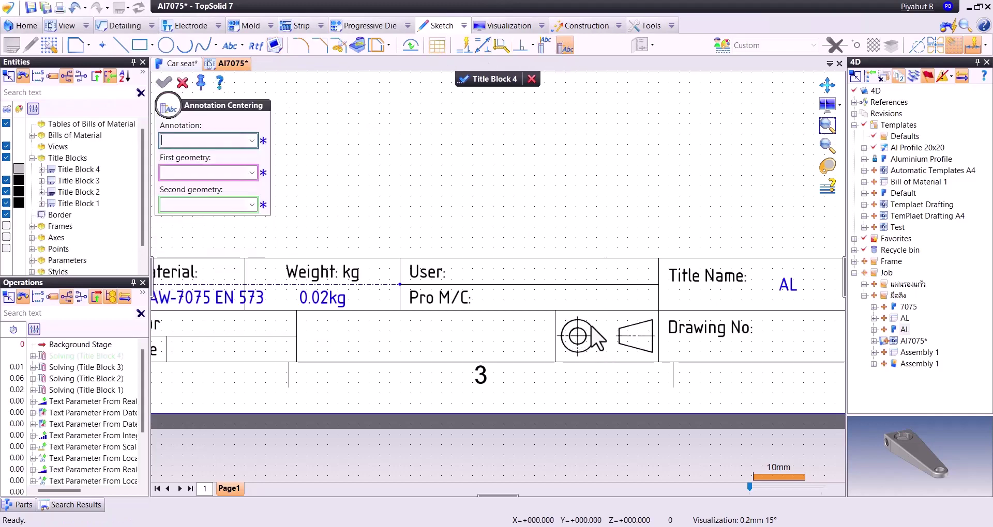
left_click(610, 332)
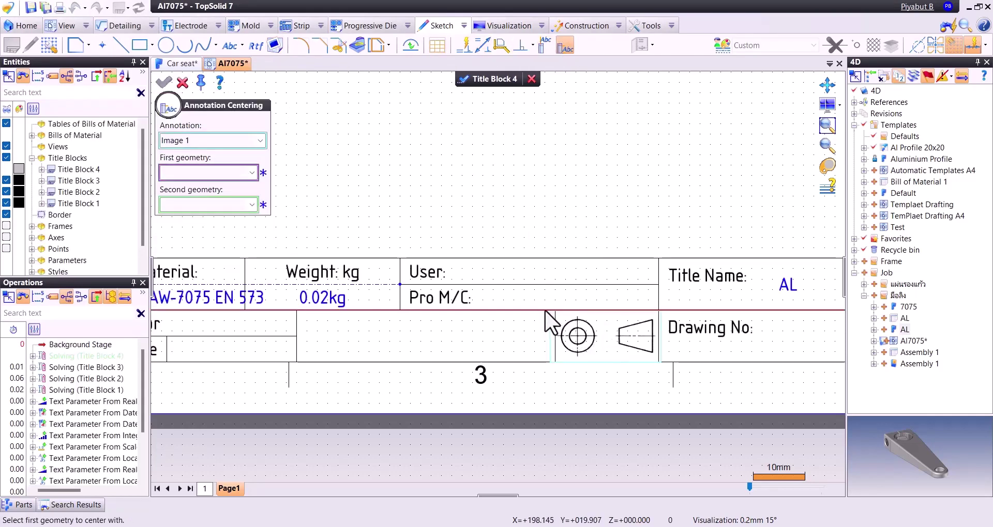
left_click(524, 362)
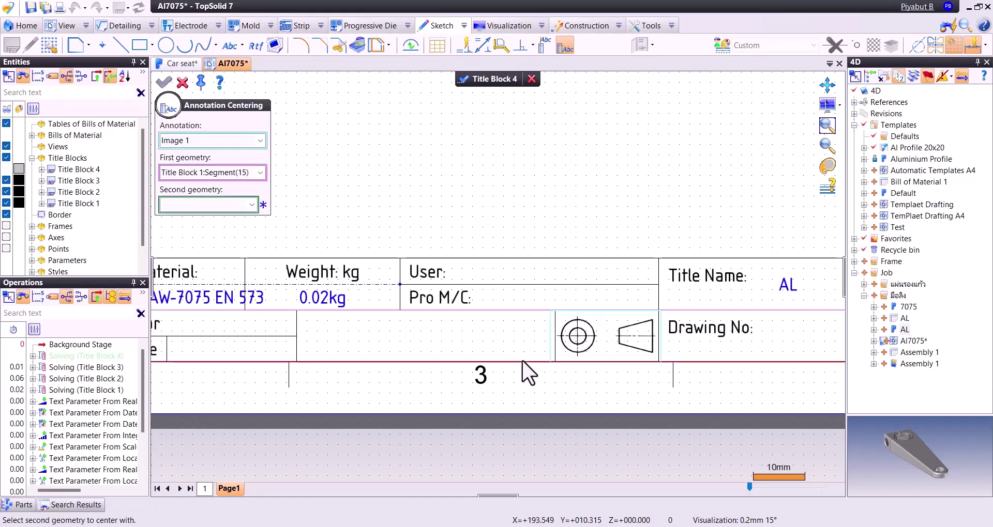
left_click(531, 362)
left_click(567, 339)
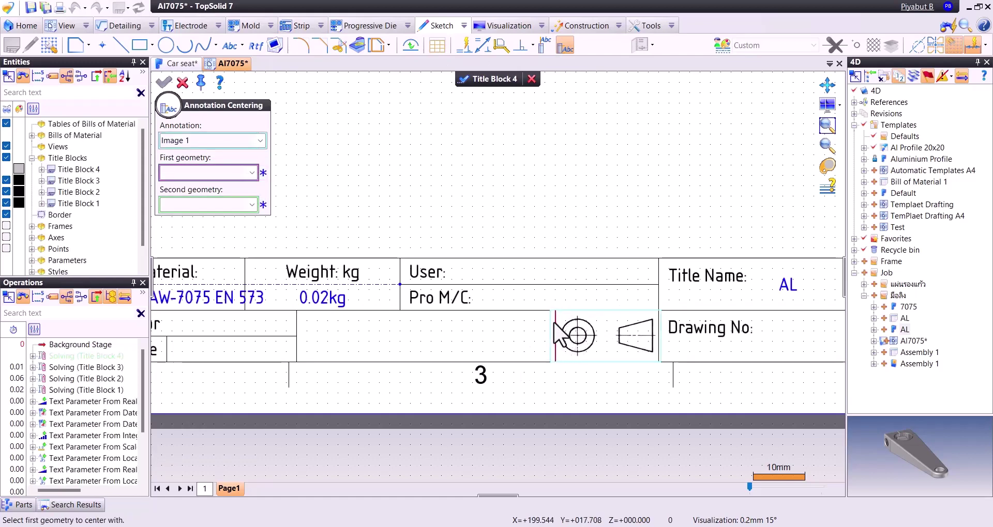
left_click(554, 341)
left_click(658, 323)
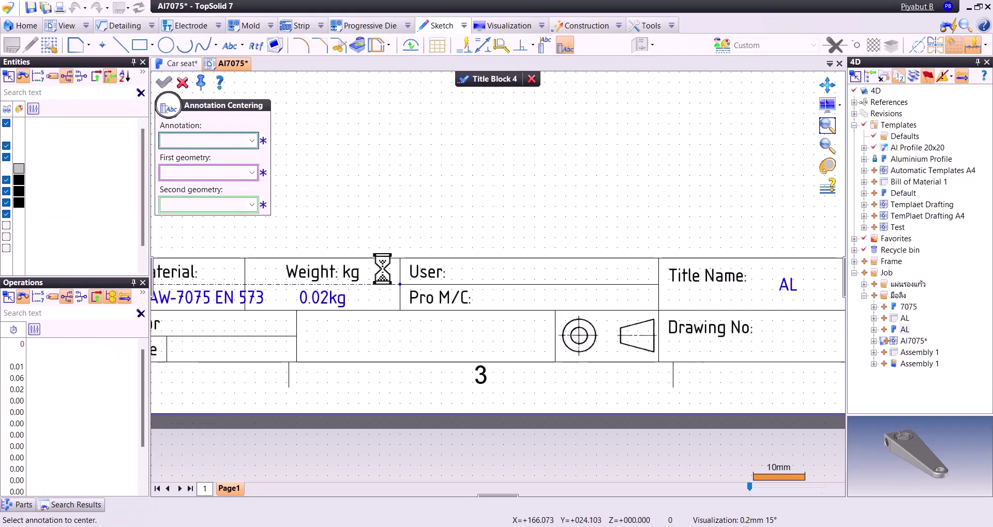
- Validate the title block edit and bring the sheet back into view
left_click(463, 79)
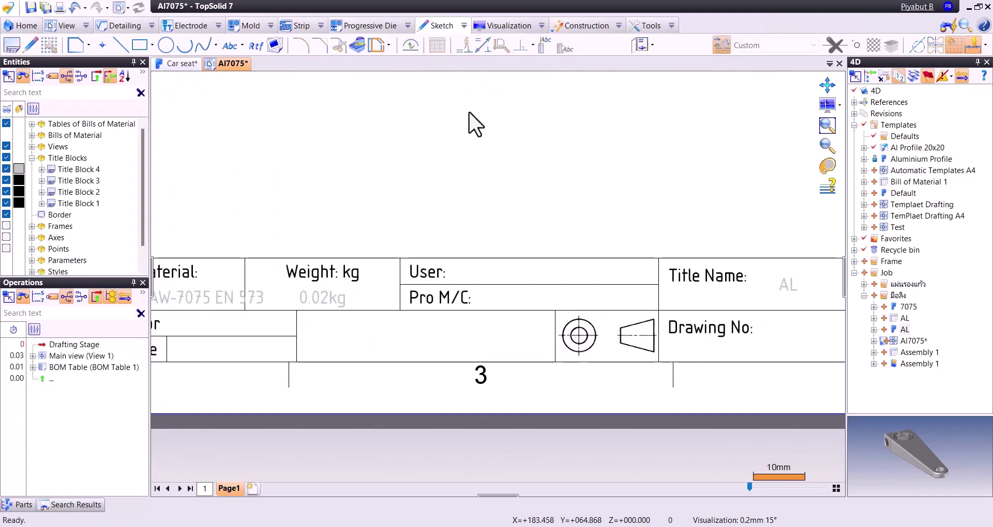
scroll(470, 140, "down", 2)
middle_click_drag(472, 155, 541, 337)
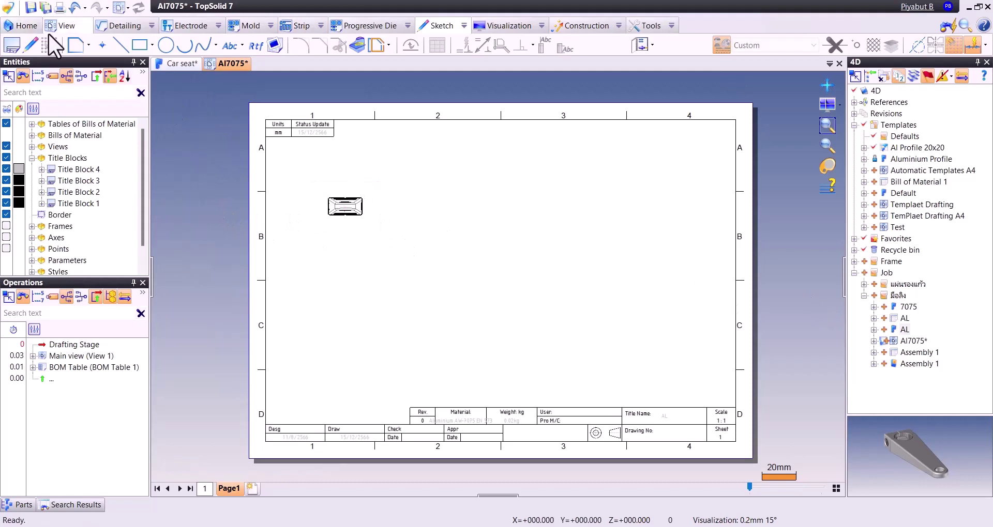
- Add auxiliary views from View 1 to the right, below, and an isometric view at lower right
left_click(62, 26)
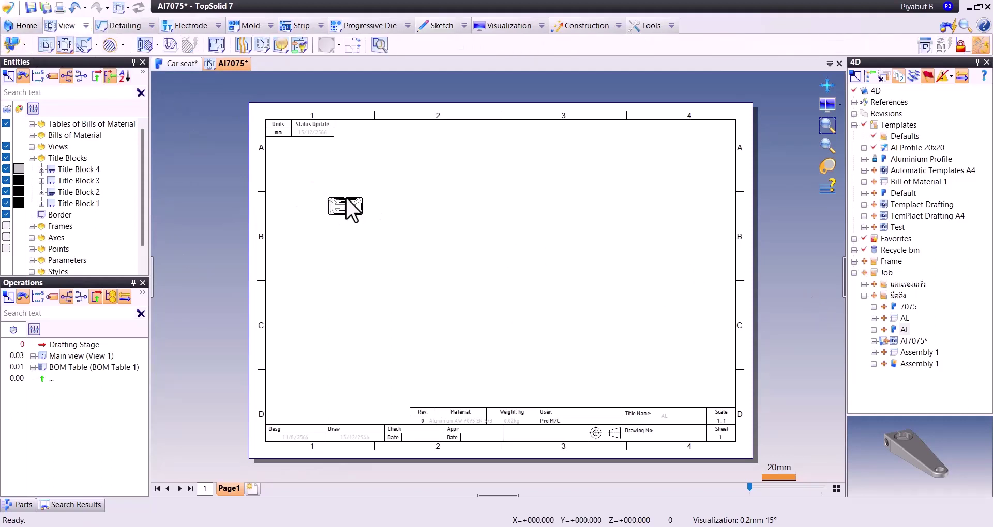
left_click(361, 207)
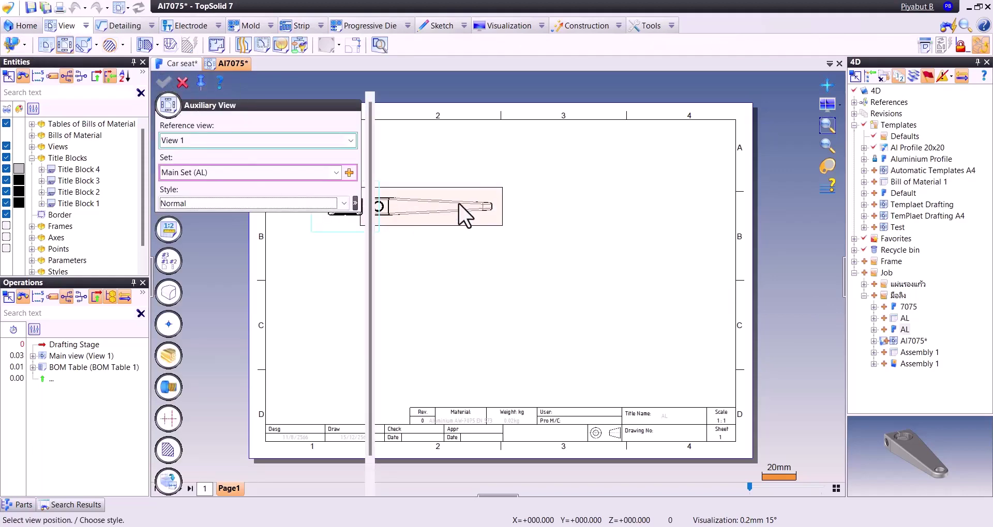
left_click(725, 227)
left_click(553, 341)
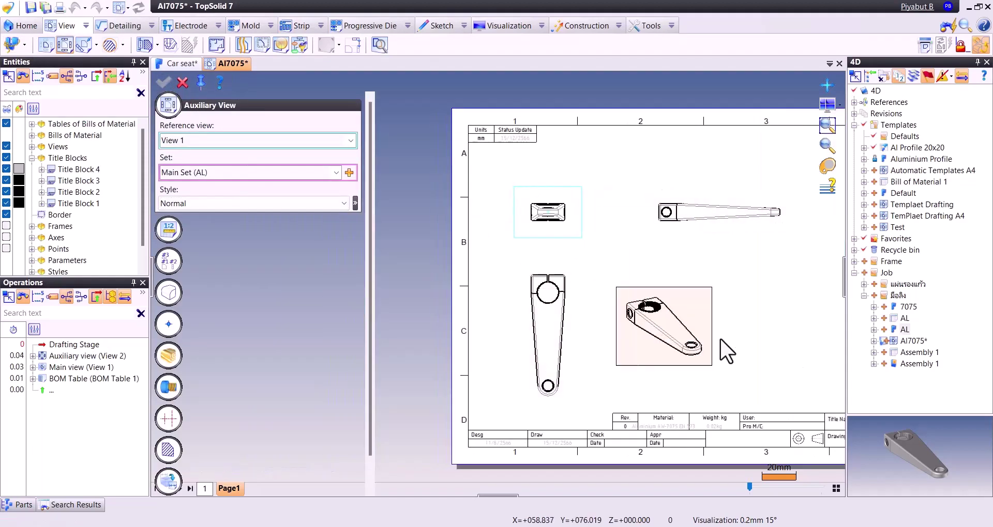
left_click(772, 357)
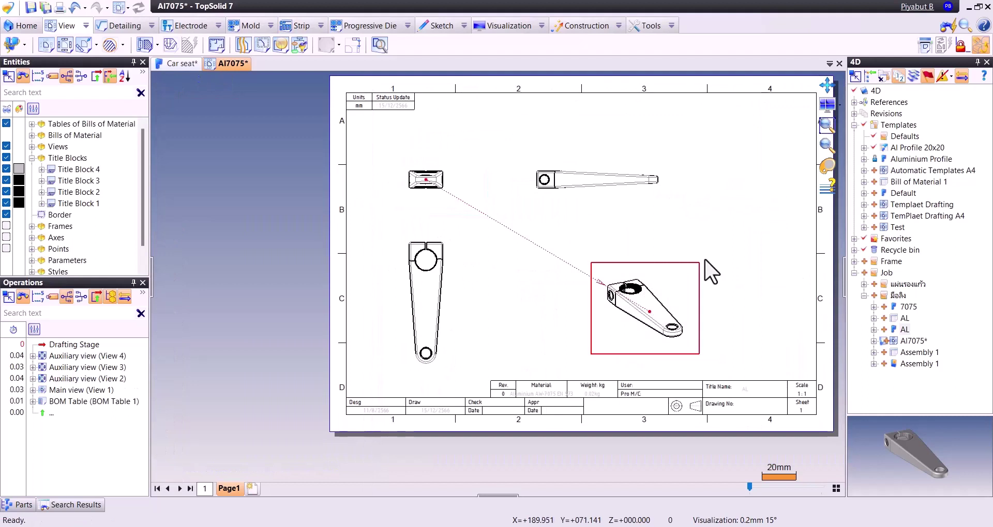